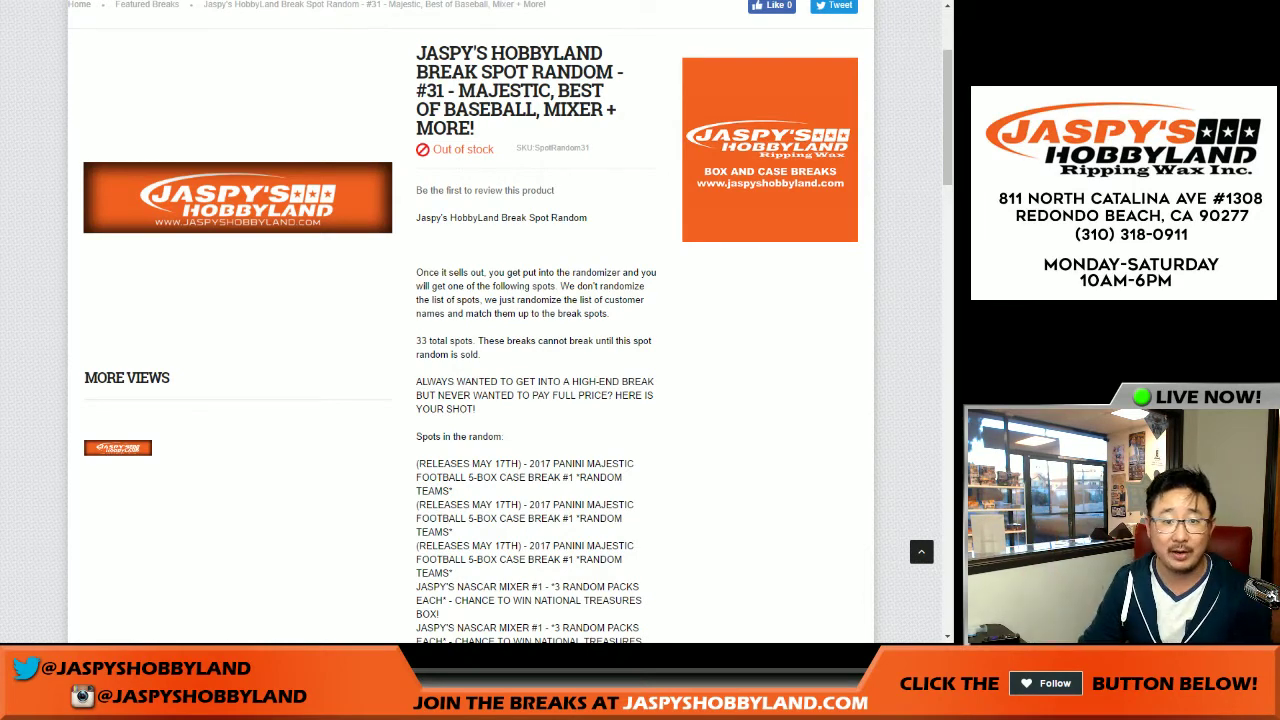
Scroll through the 33 break spots listed on the Jaspy's Hobbyland product page
scroll(470, 320, "down", 10)
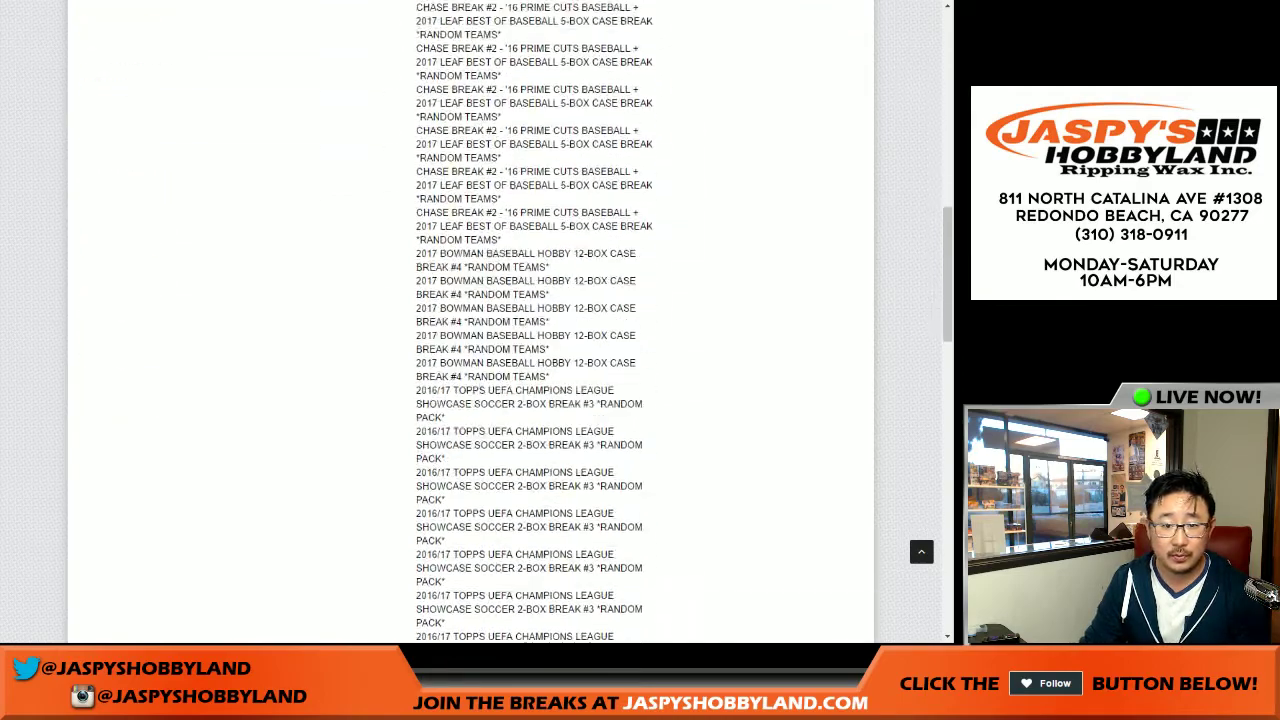
scroll(470, 320, "down", 5)
scroll(470, 320, "up", 15)
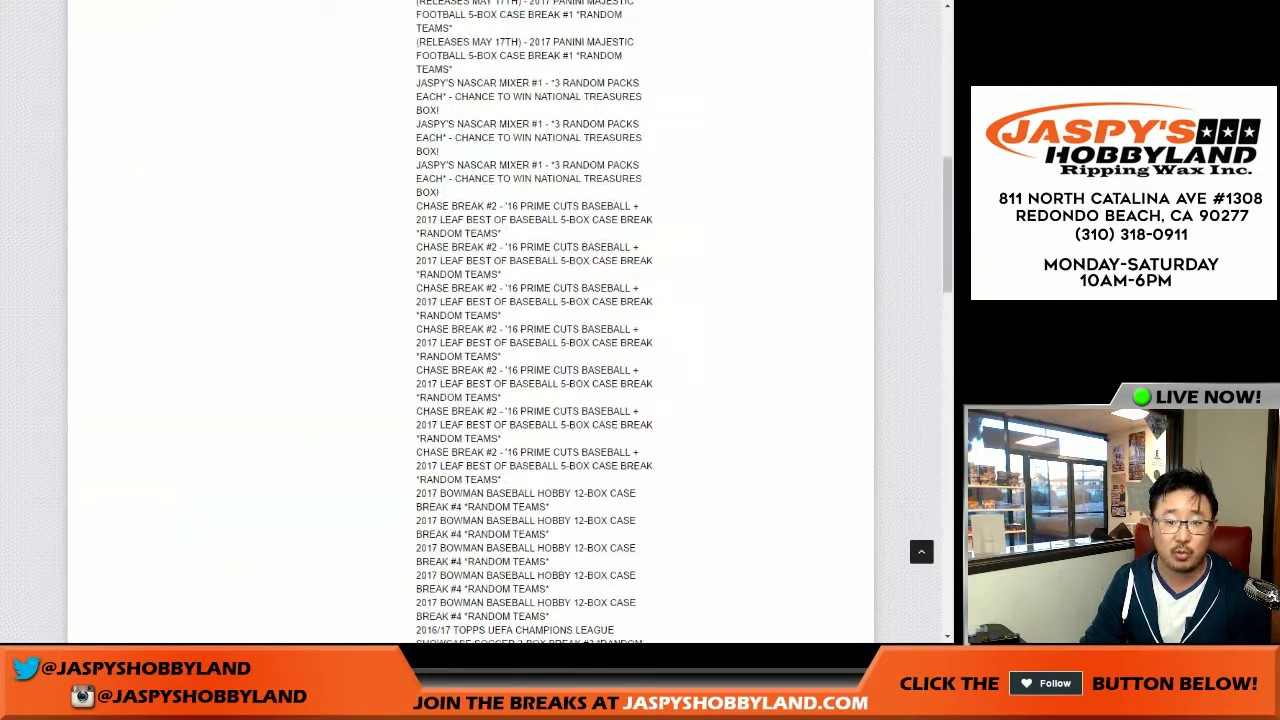
Cycle through the RANDOM.ORG tabs to reach the Spot Random / Filler #31 spreadsheet
key("ctrl+Tab")
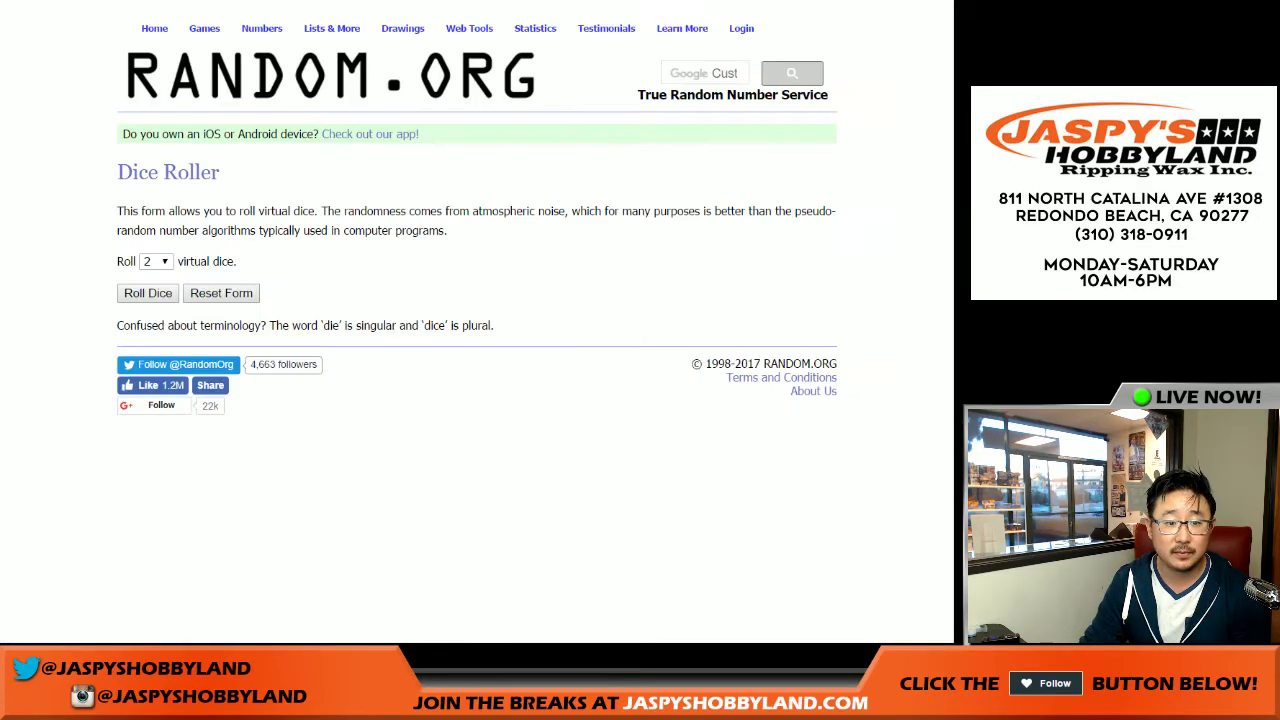
key("ctrl+Tab")
scroll(313, 414, "up", 15)
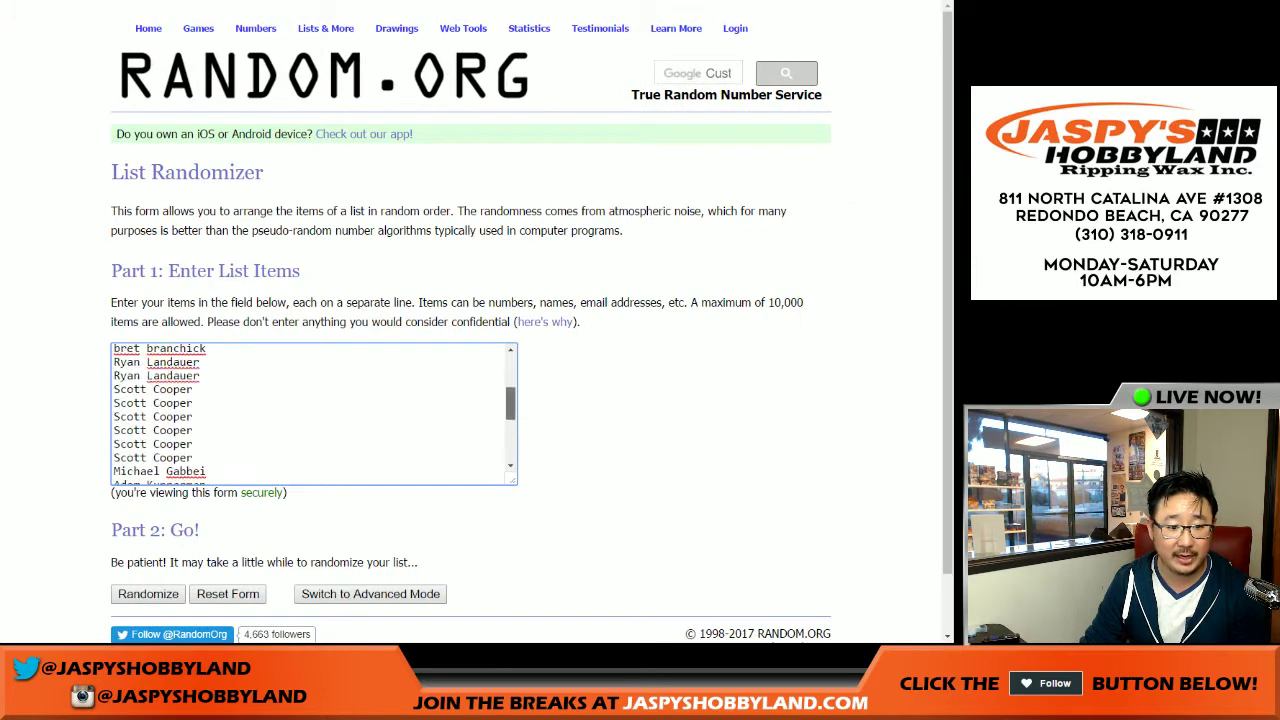
scroll(313, 414, "down", 10)
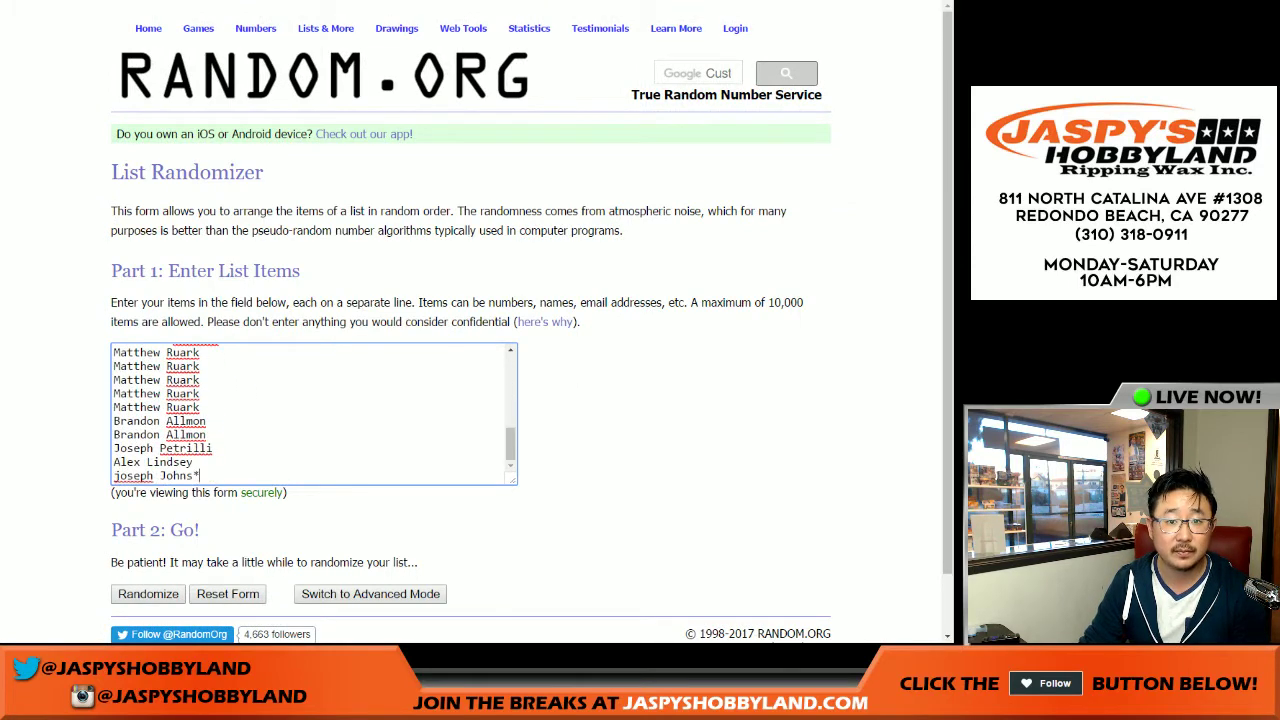
key("ctrl+Tab")
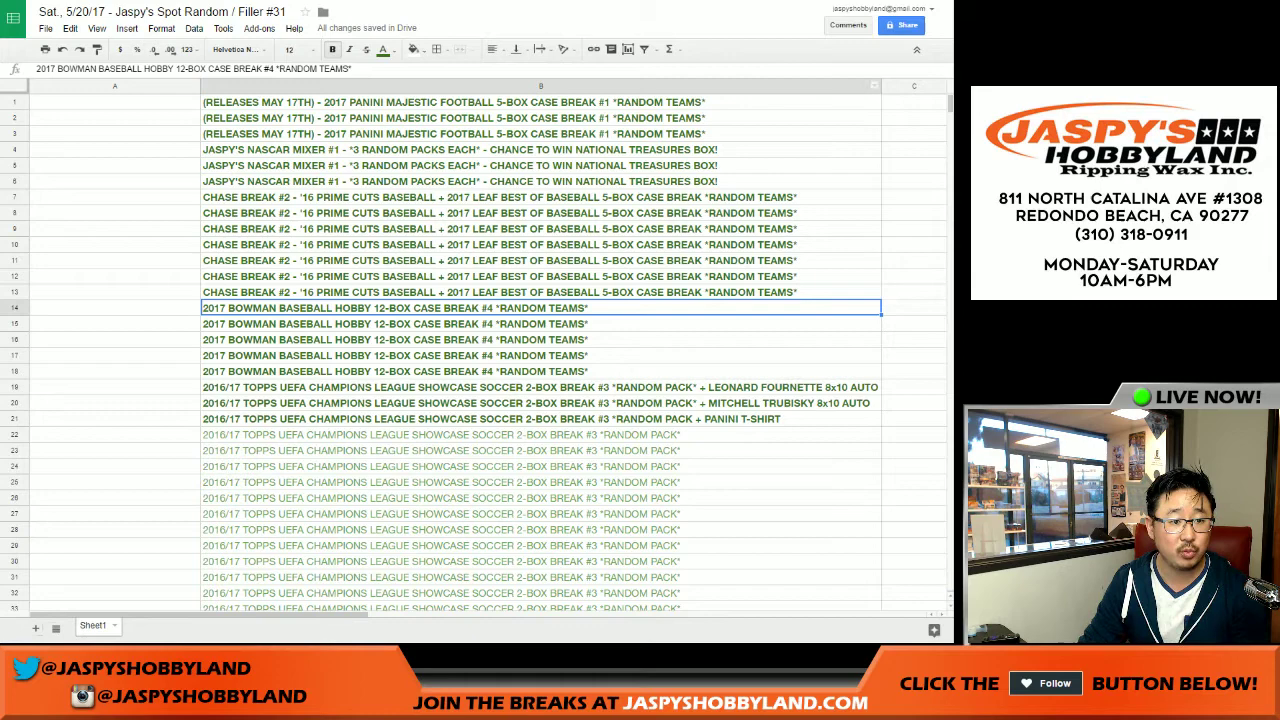
Check the status-bar counts of row ranges and all of column B, confirming 33 spots
left_click(115, 102)
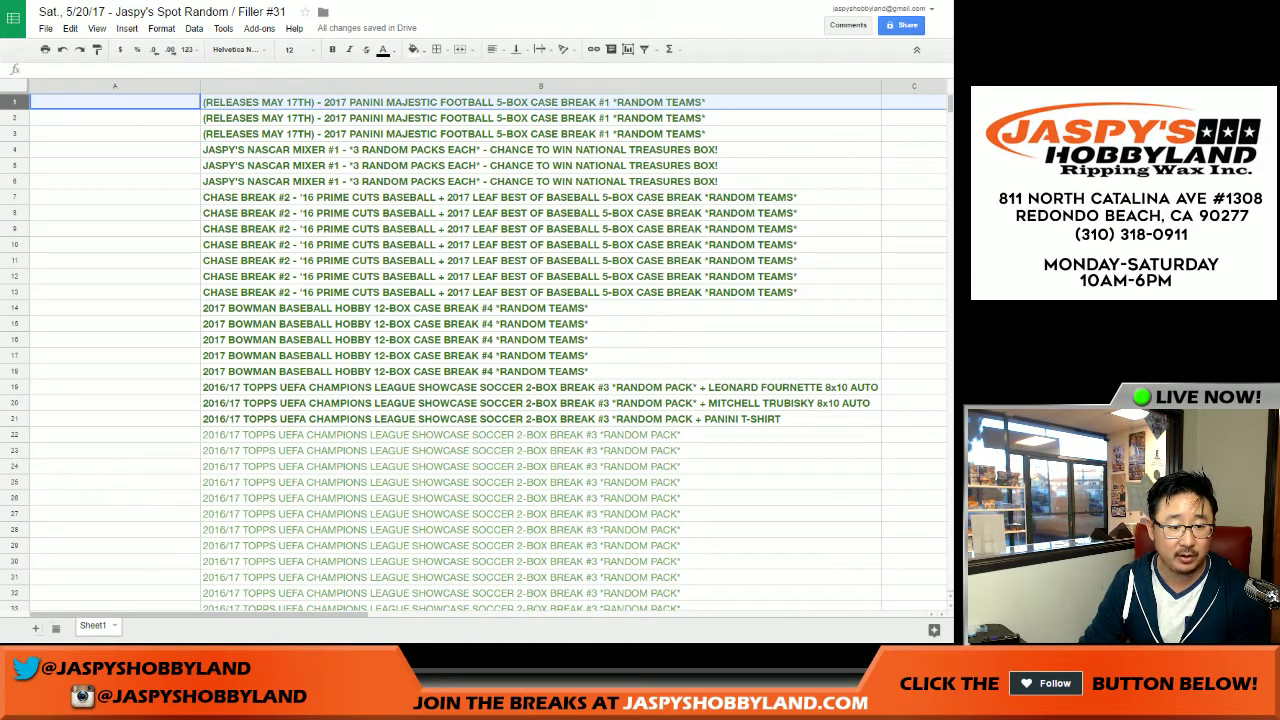
left_click(15, 371, "shift")
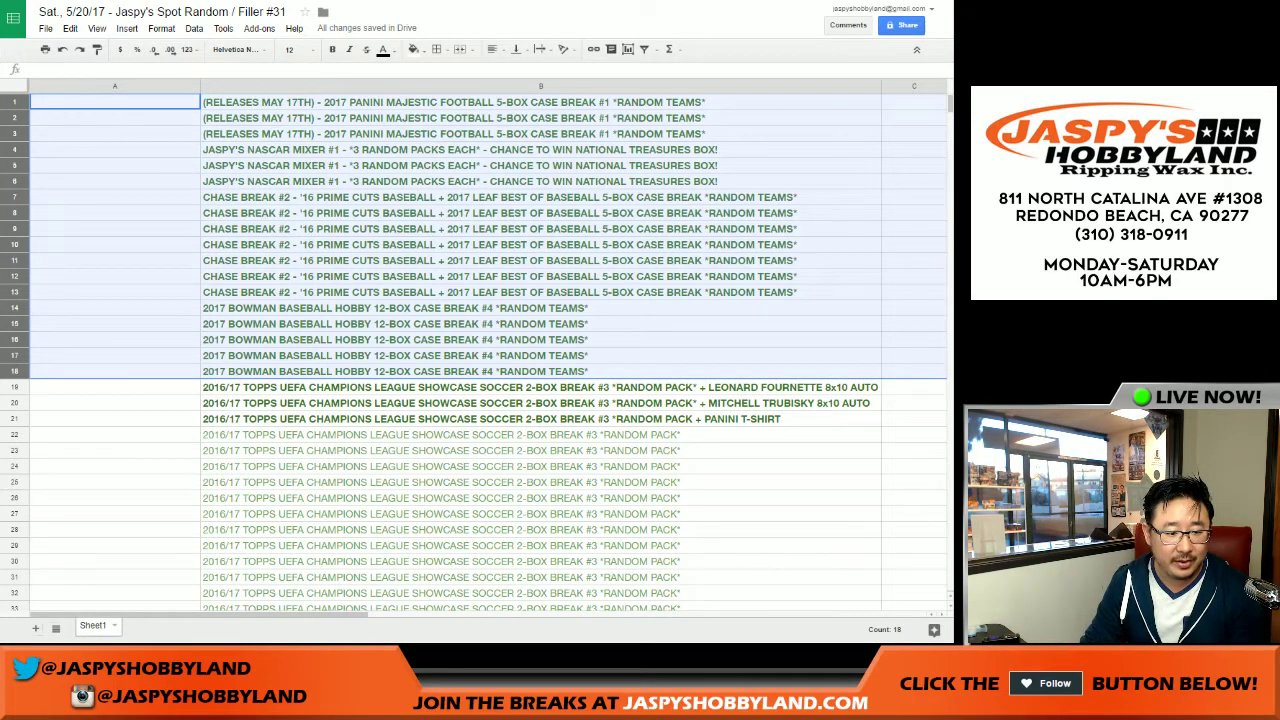
left_click(14, 387)
left_click(14, 419, "shift")
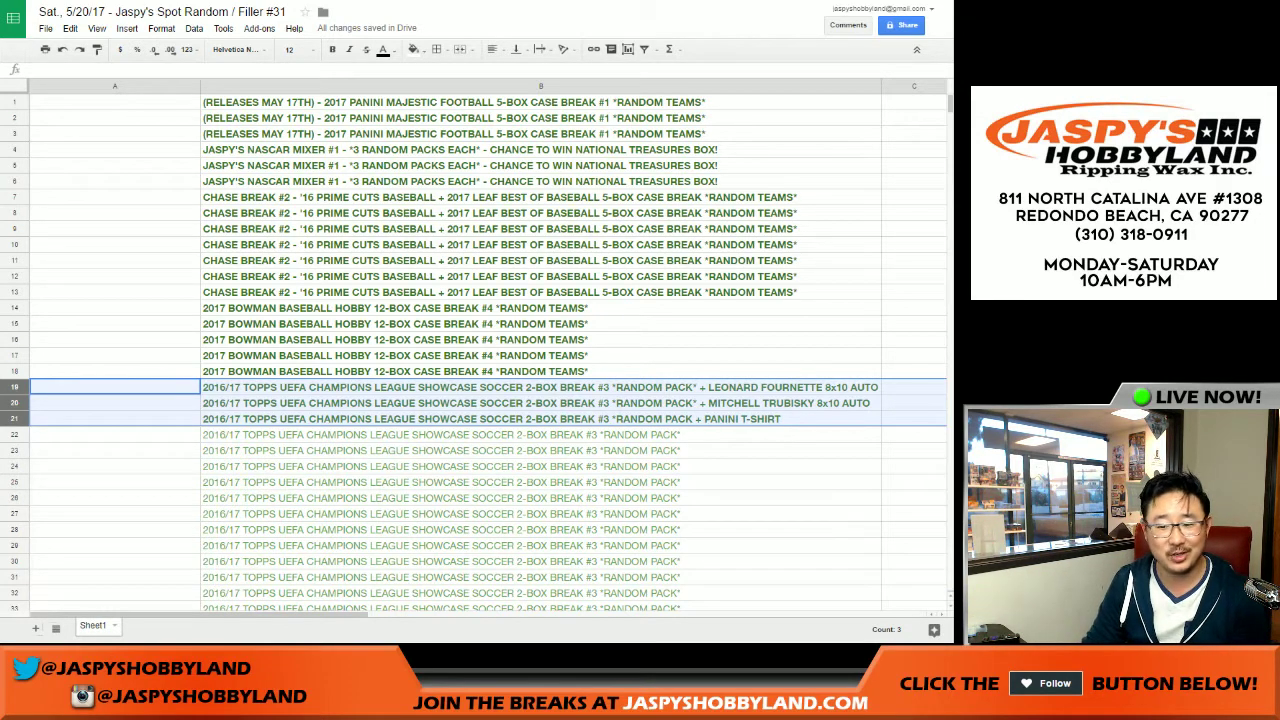
left_click(540, 308)
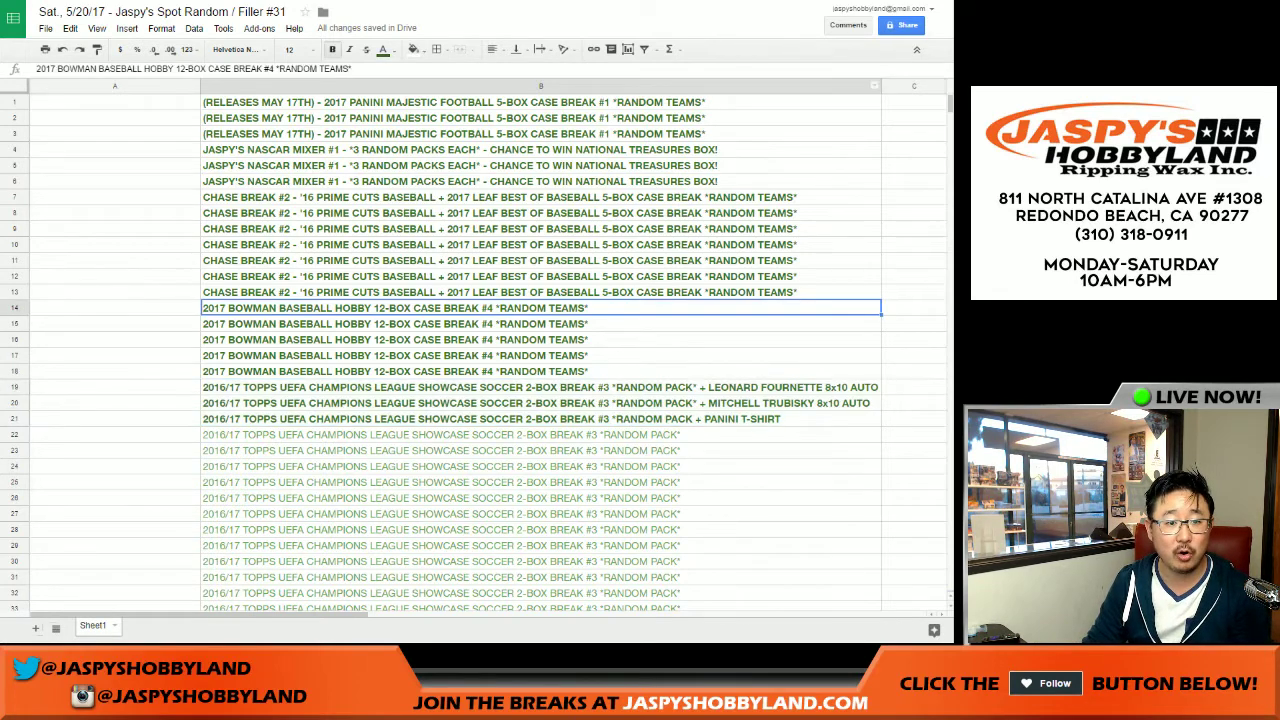
left_click(540, 86)
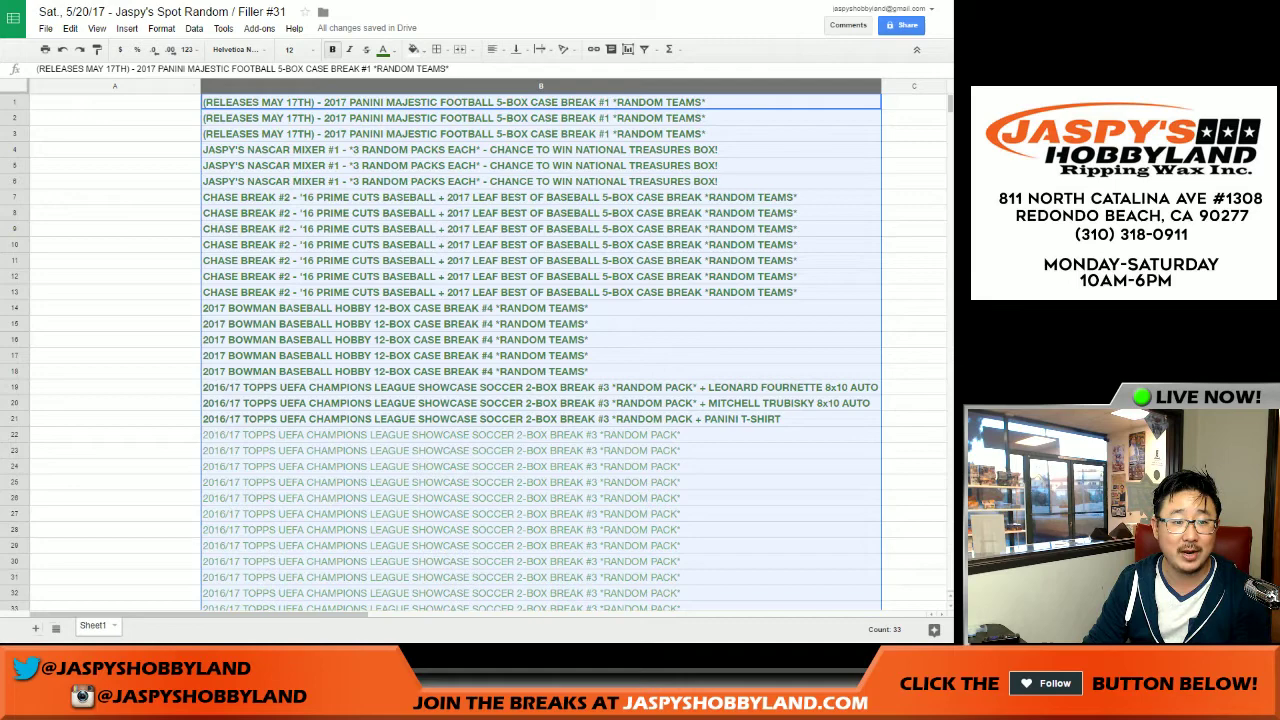
left_click(115, 102)
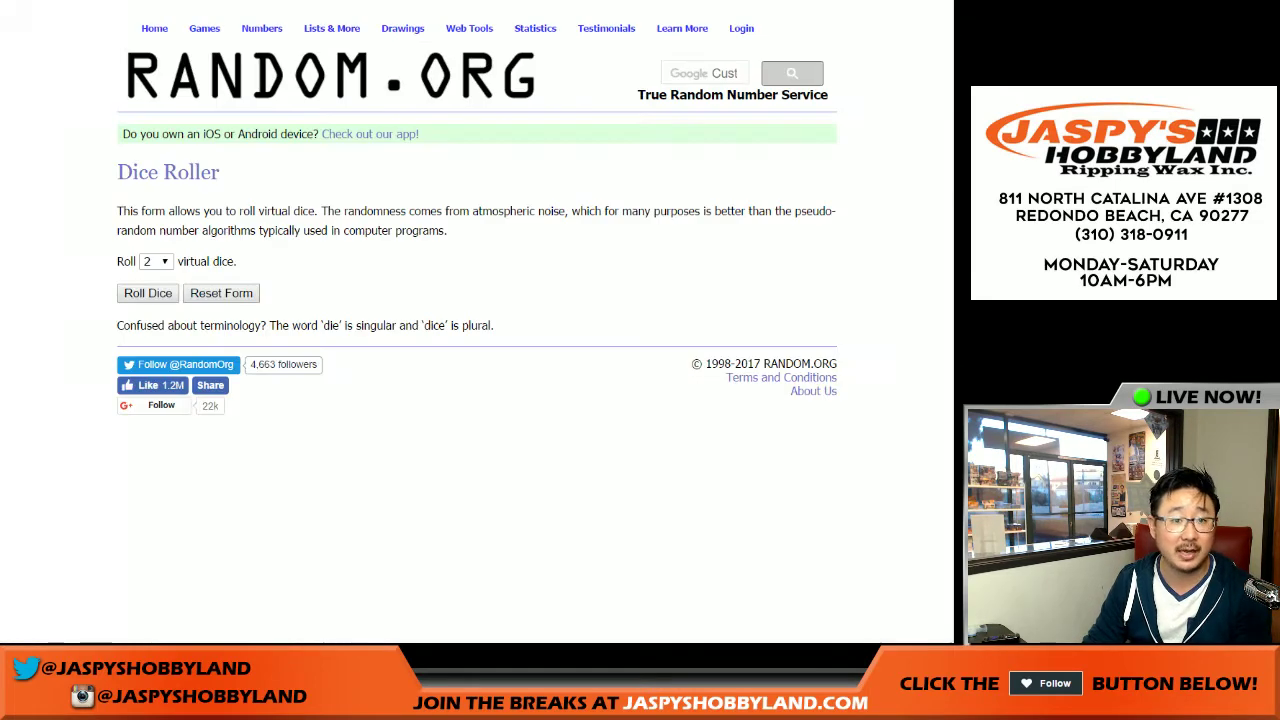
Roll two dice, then shuffle the 33 customer names 11 times in the List Randomizer
left_click(150, 292)
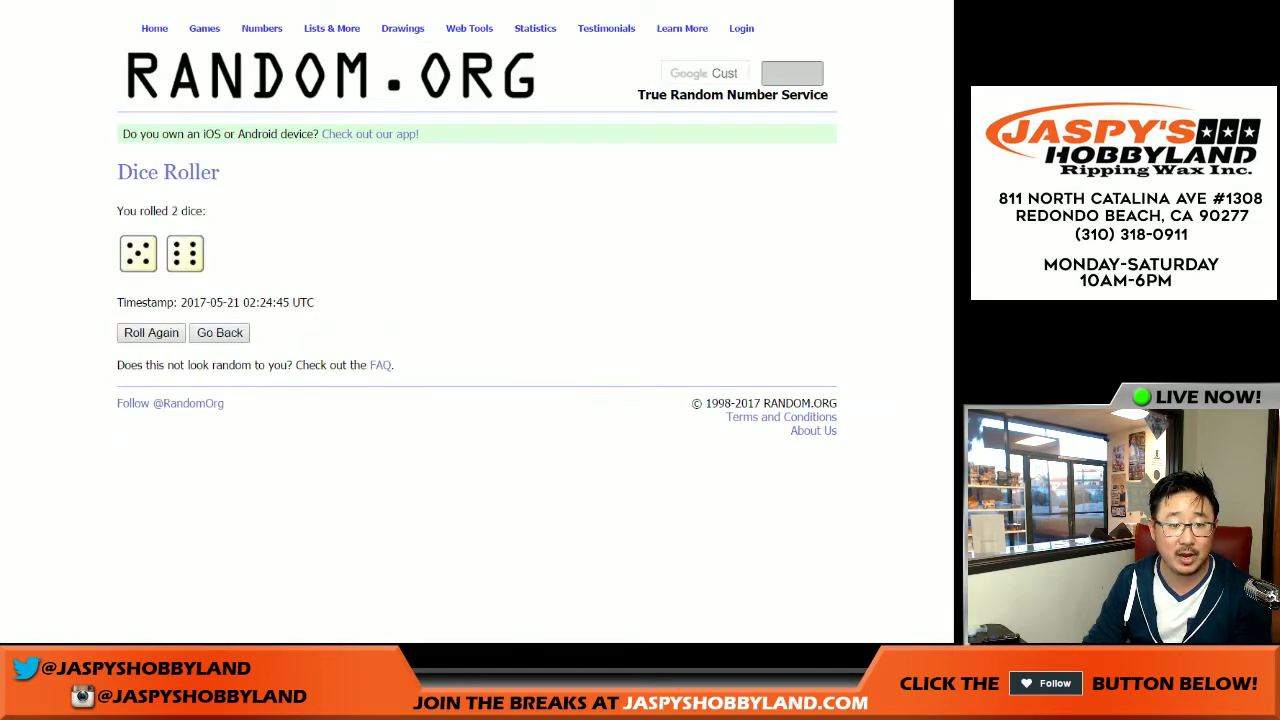
scroll(470, 330, "down", 1)
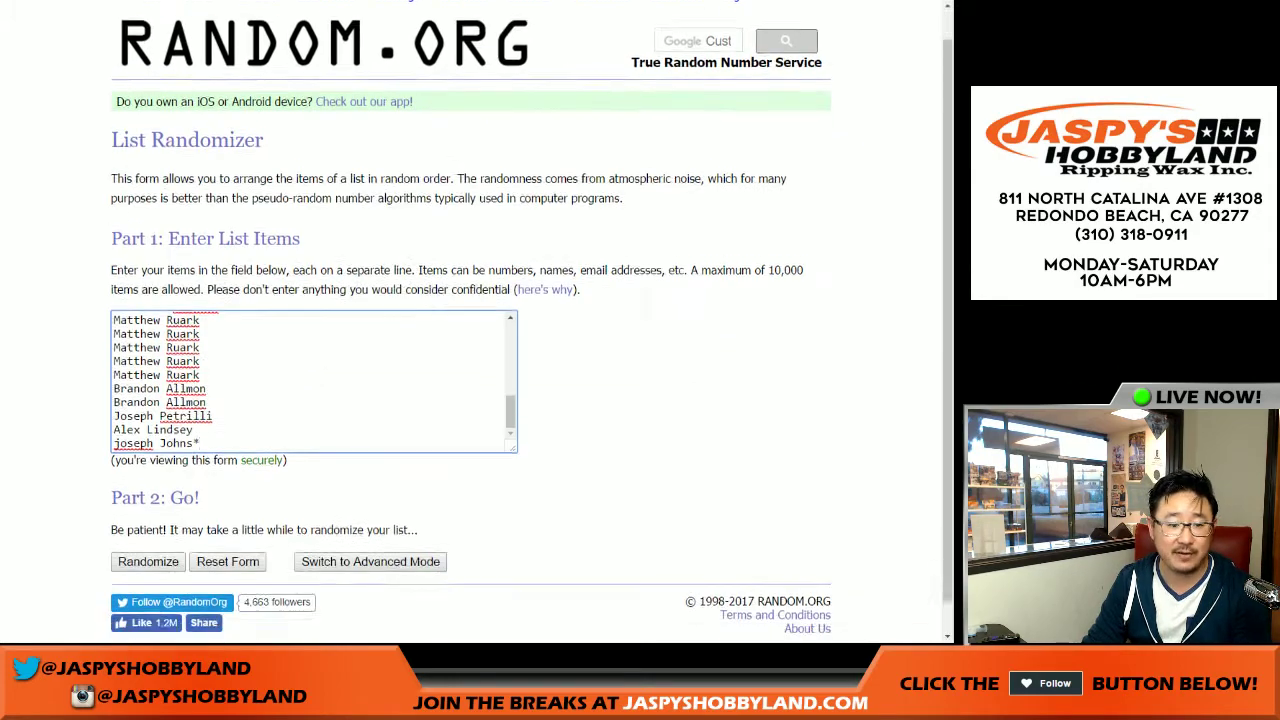
left_click(148, 529)
scroll(470, 330, "down", 2)
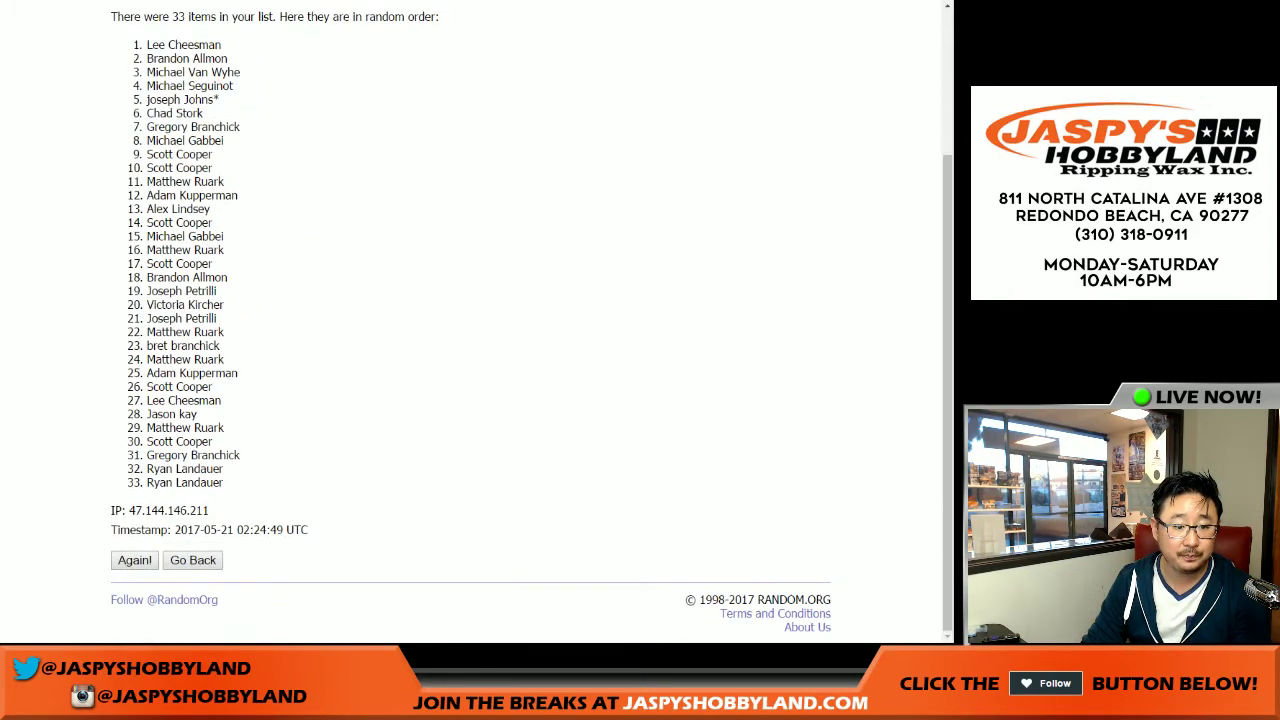
left_click(134, 560)
scroll(470, 330, "down", 3)
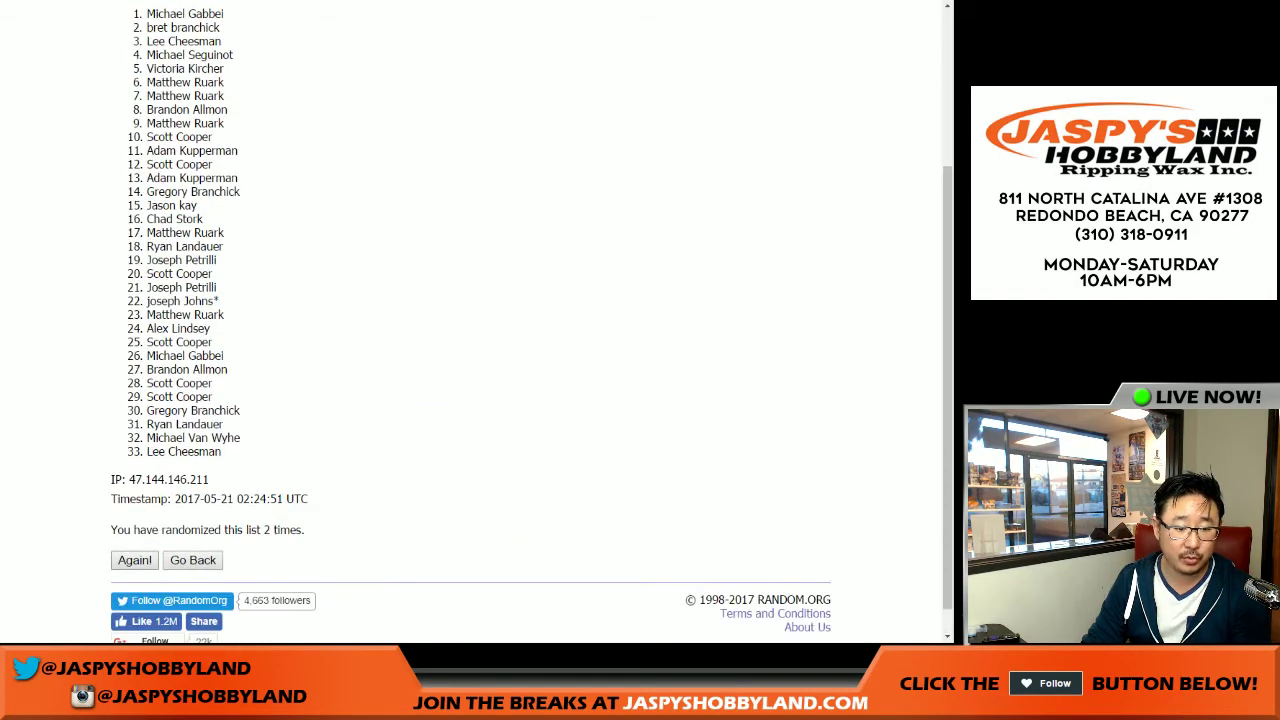
left_click(134, 560)
scroll(470, 330, "down", 3)
left_click(134, 560)
scroll(470, 330, "down", 3)
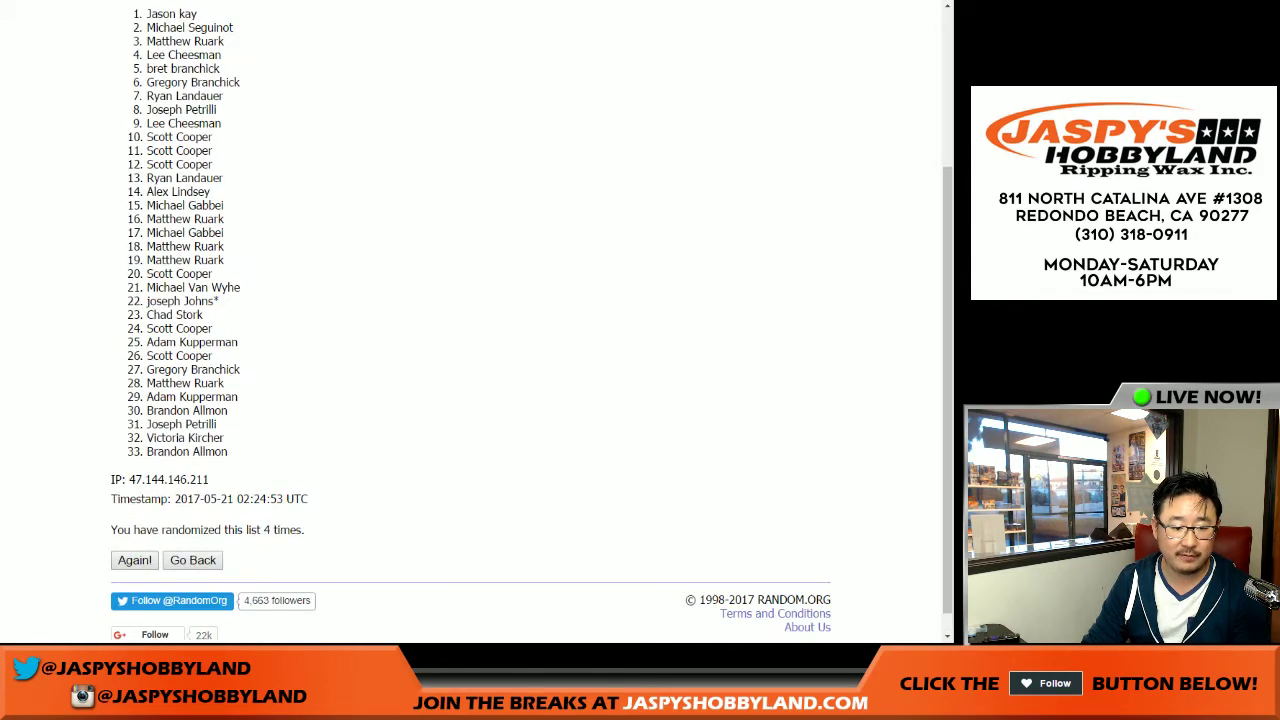
left_click(134, 560)
scroll(470, 330, "down", 3)
left_click(134, 560)
scroll(470, 330, "down", 3)
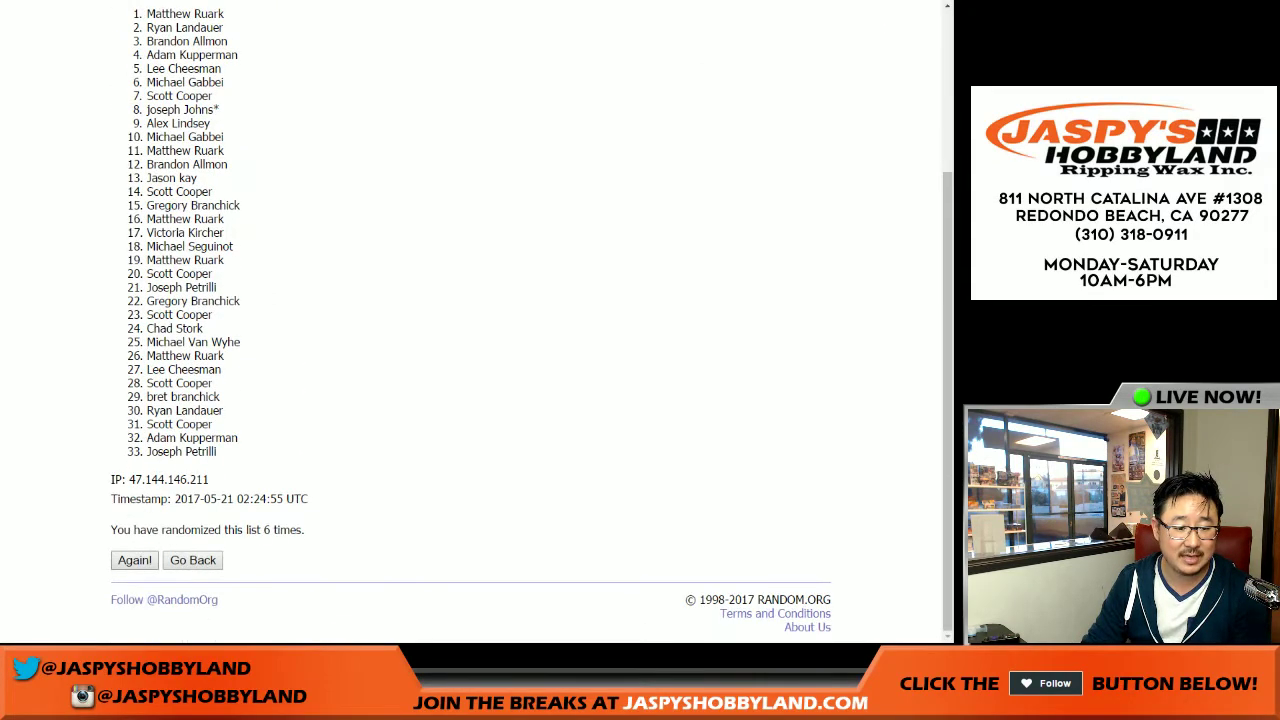
left_click(134, 557)
scroll(470, 330, "down", 3)
left_click(134, 557)
scroll(470, 330, "down", 1)
scroll(470, 330, "down", 3)
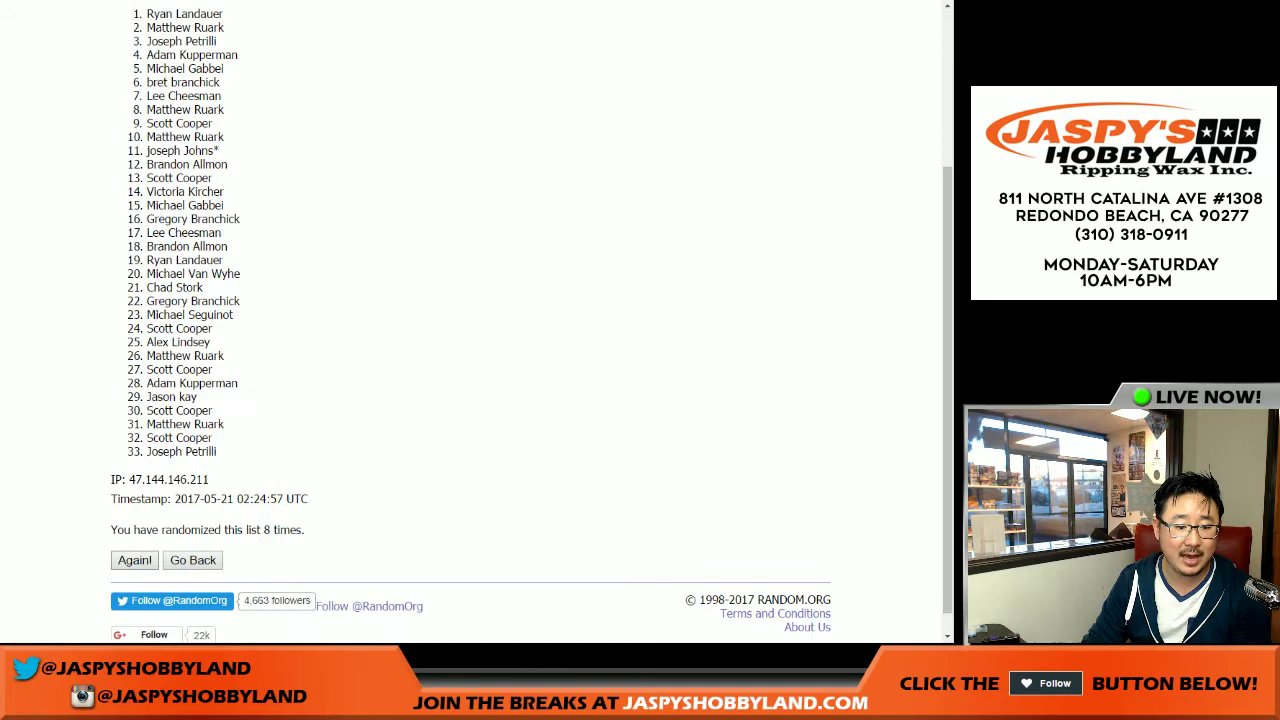
left_click(134, 557)
scroll(470, 330, "down", 3)
left_click(134, 557)
scroll(470, 330, "down", 3)
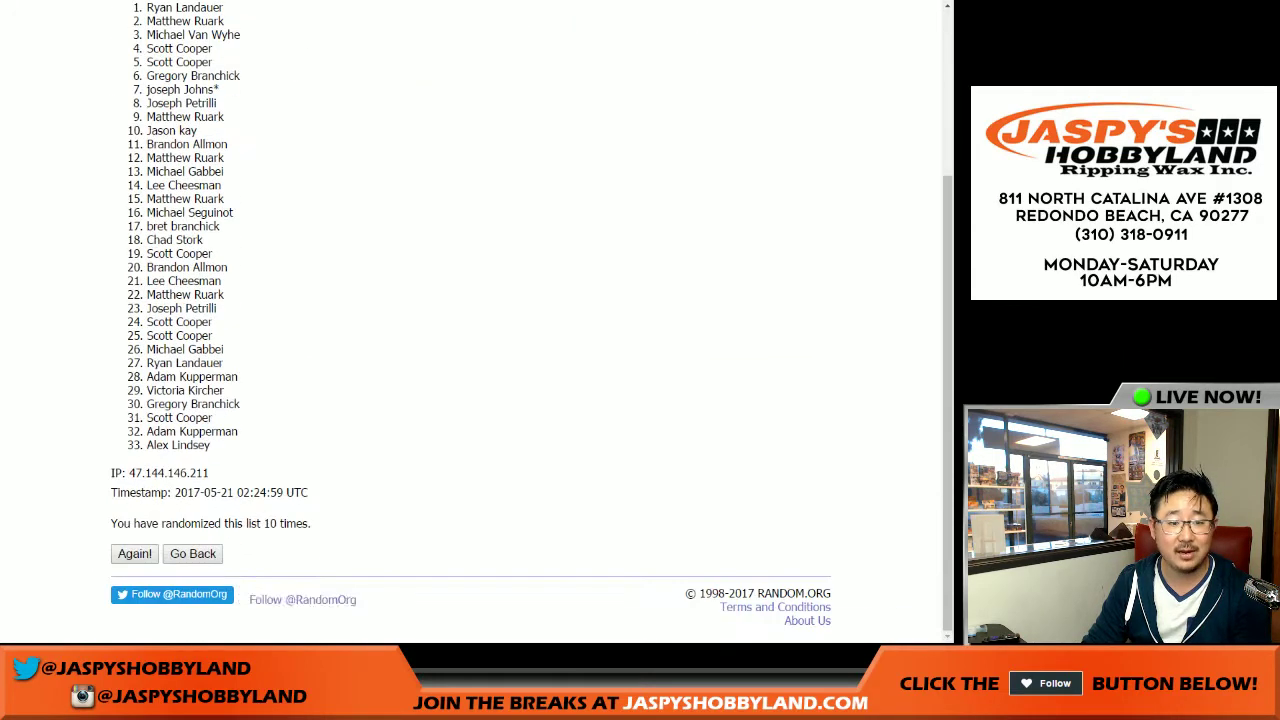
left_click(134, 553)
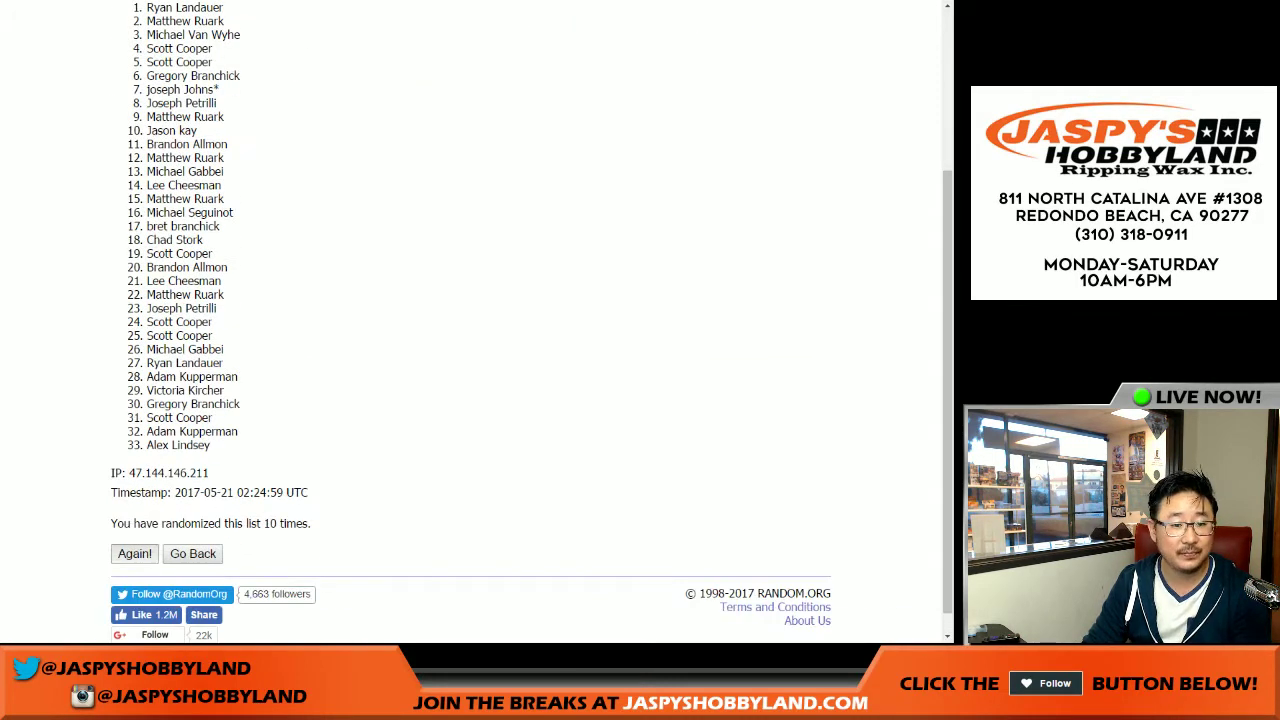
Select all 33 randomized names in the result list
scroll(470, 330, "down", 3)
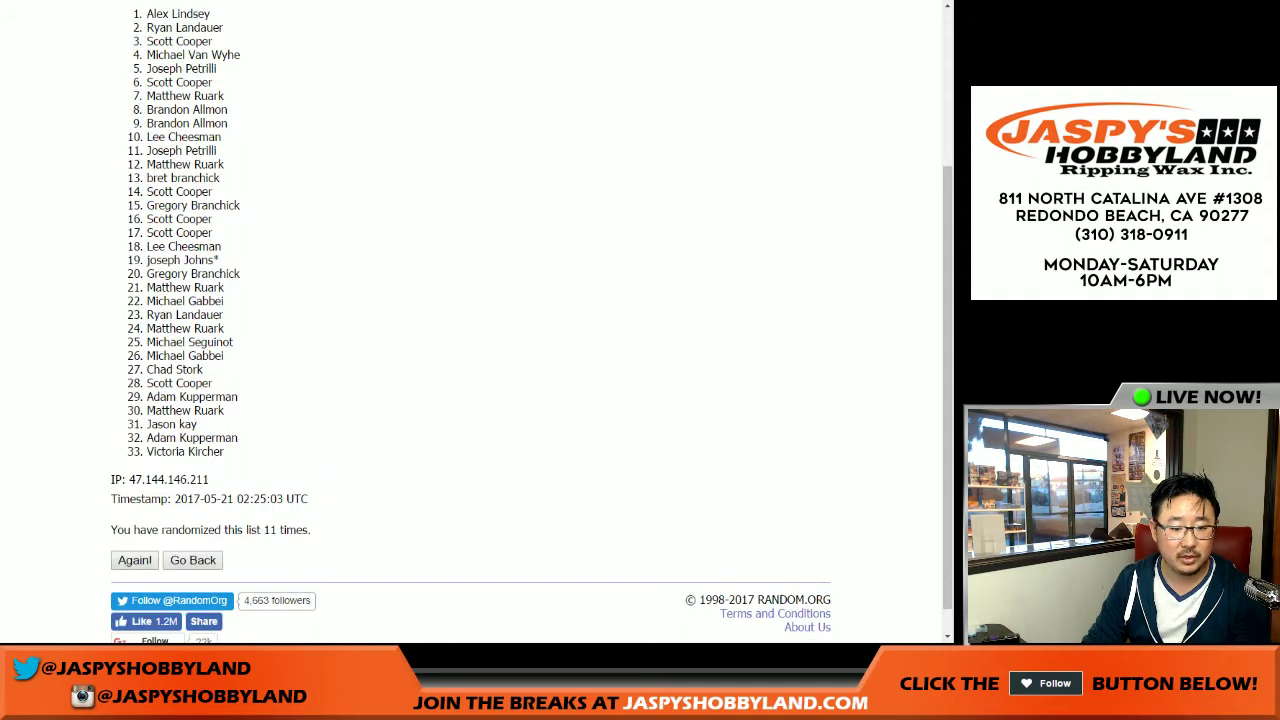
scroll(470, 330, "up", 1)
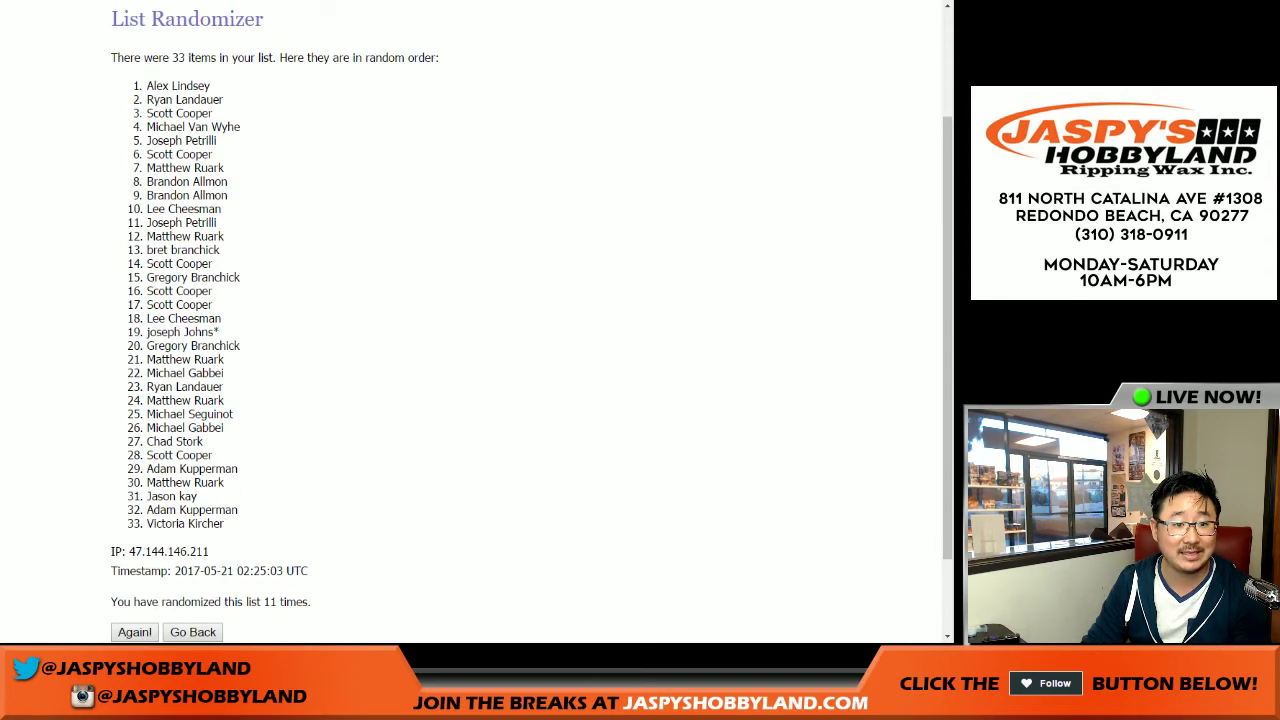
mouse_move(147, 85)
left_mouse_down()
mouse_move(224, 236)
mouse_move(212, 455)
mouse_move(224, 523)
left_mouse_up()
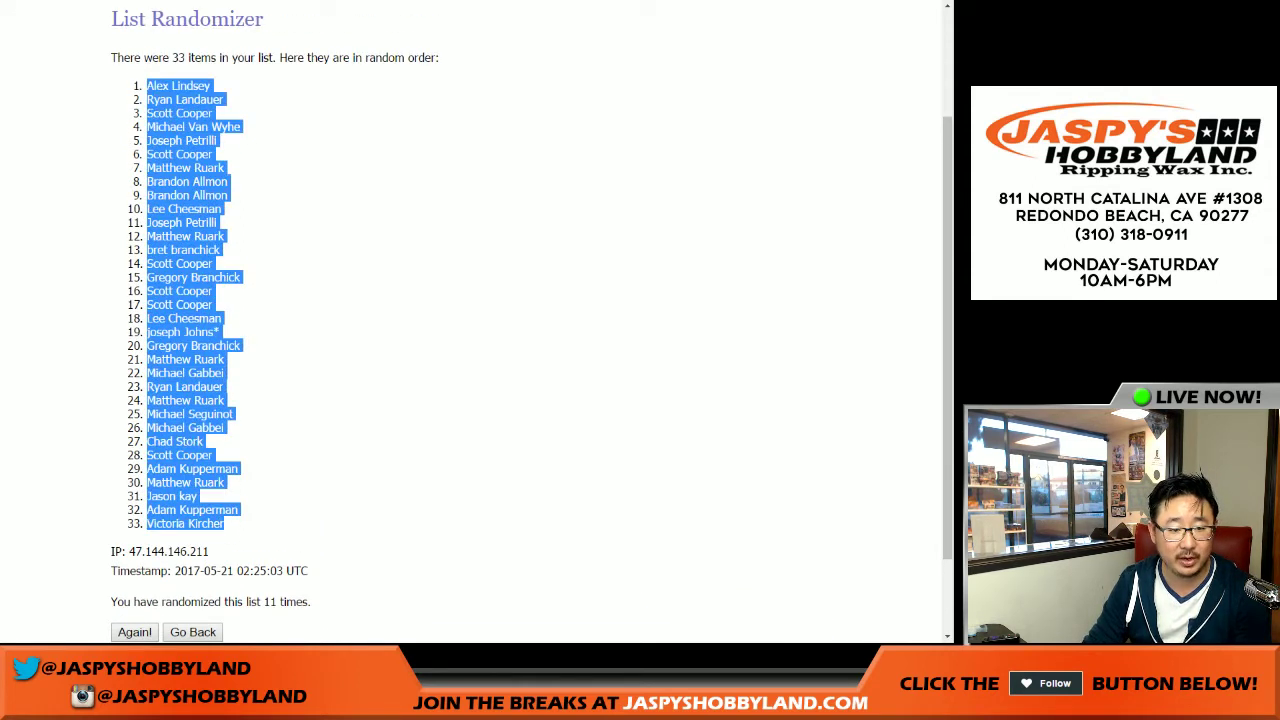
Paste the 33 randomized names into column A starting at cell A1
key("ctrl+Tab")
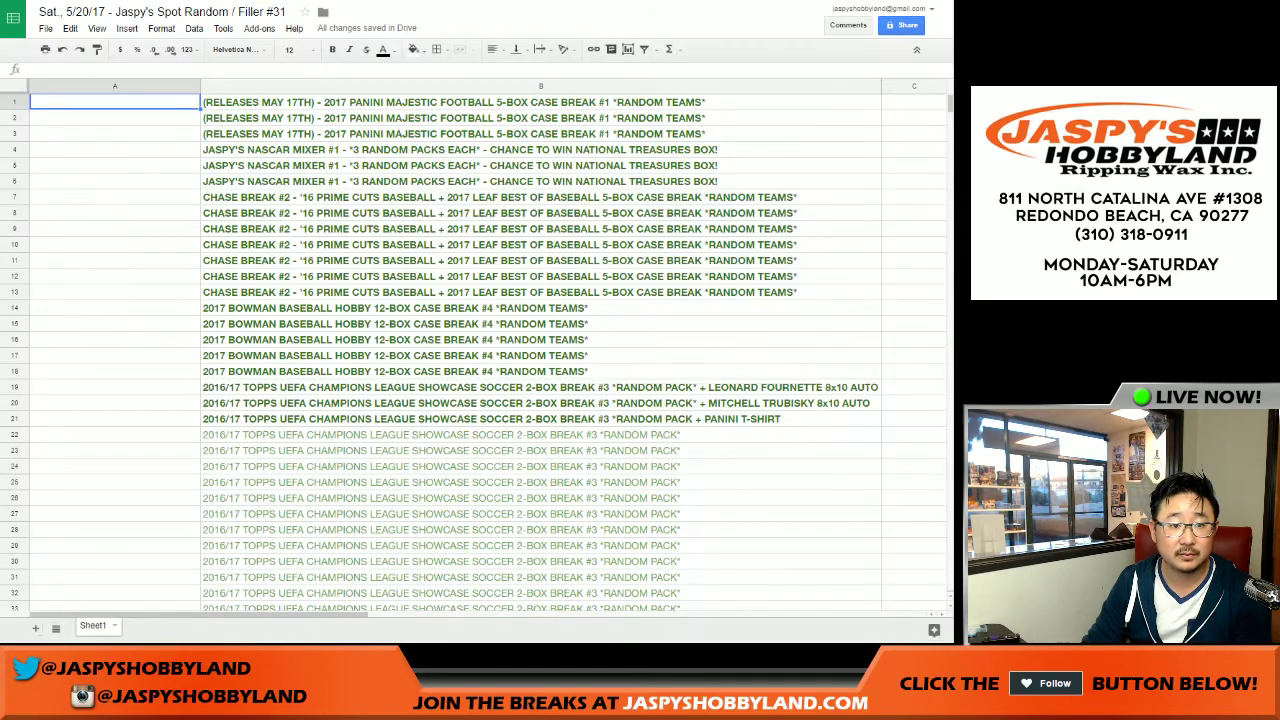
right_click(157, 102)
left_click(178, 148)
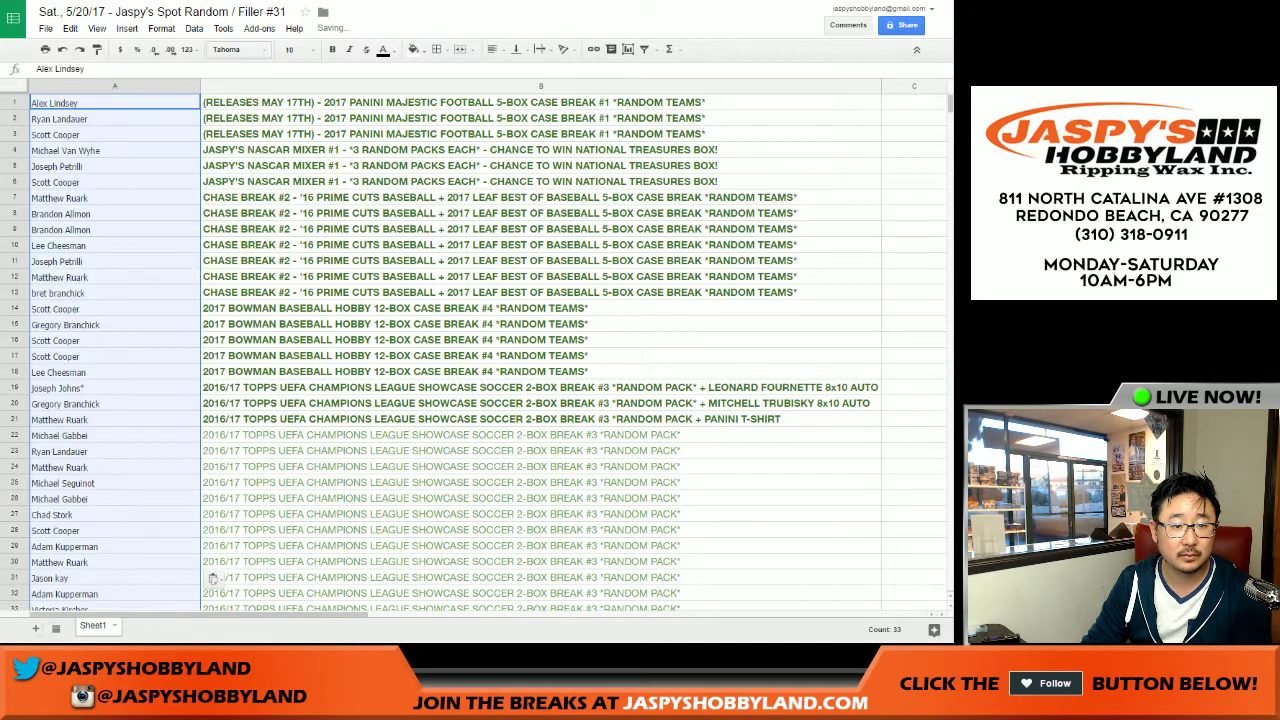
Set the pasted names' font size to 14
left_click(235, 49)
left_click(289, 49)
left_click(289, 49)
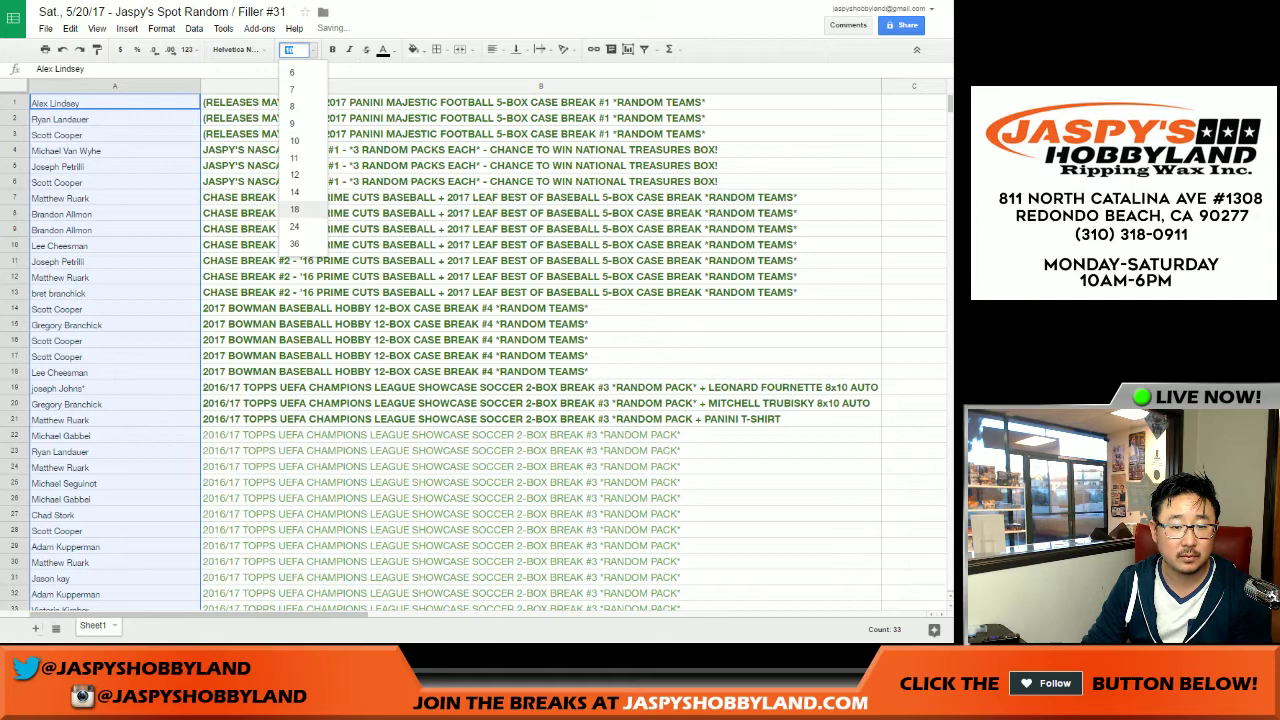
left_click(294, 209)
left_click(289, 49)
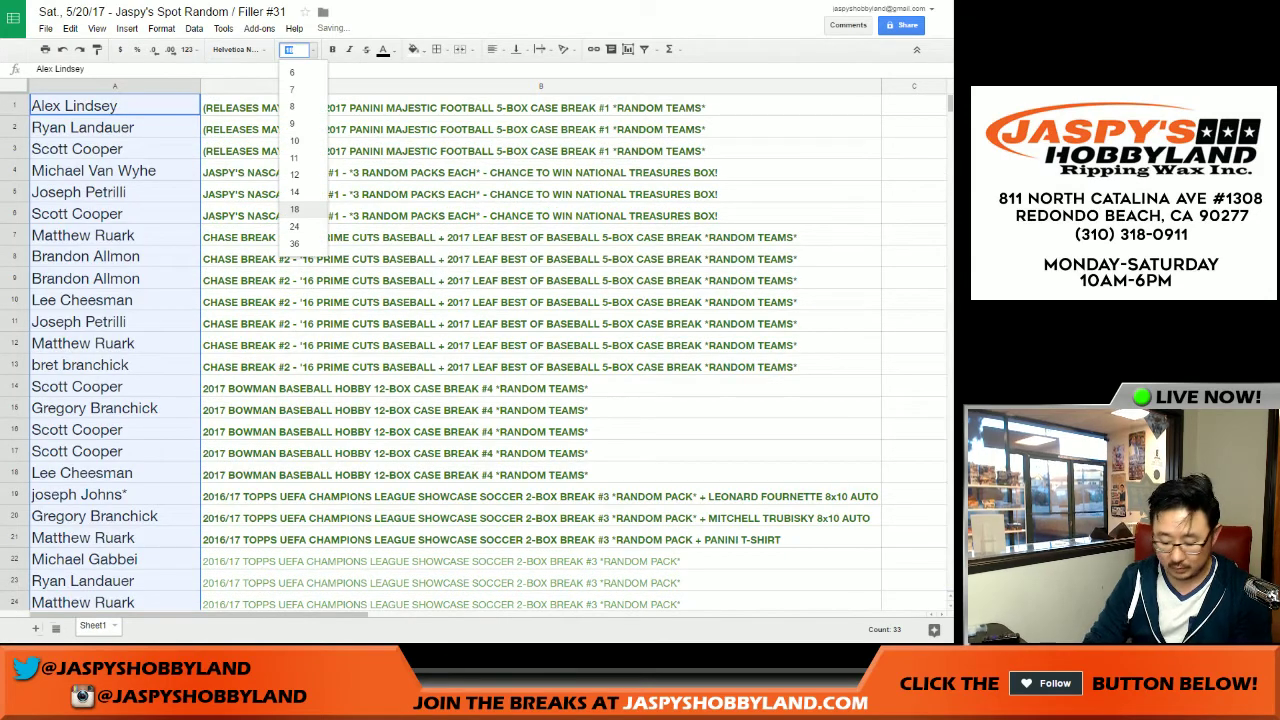
left_click(294, 191)
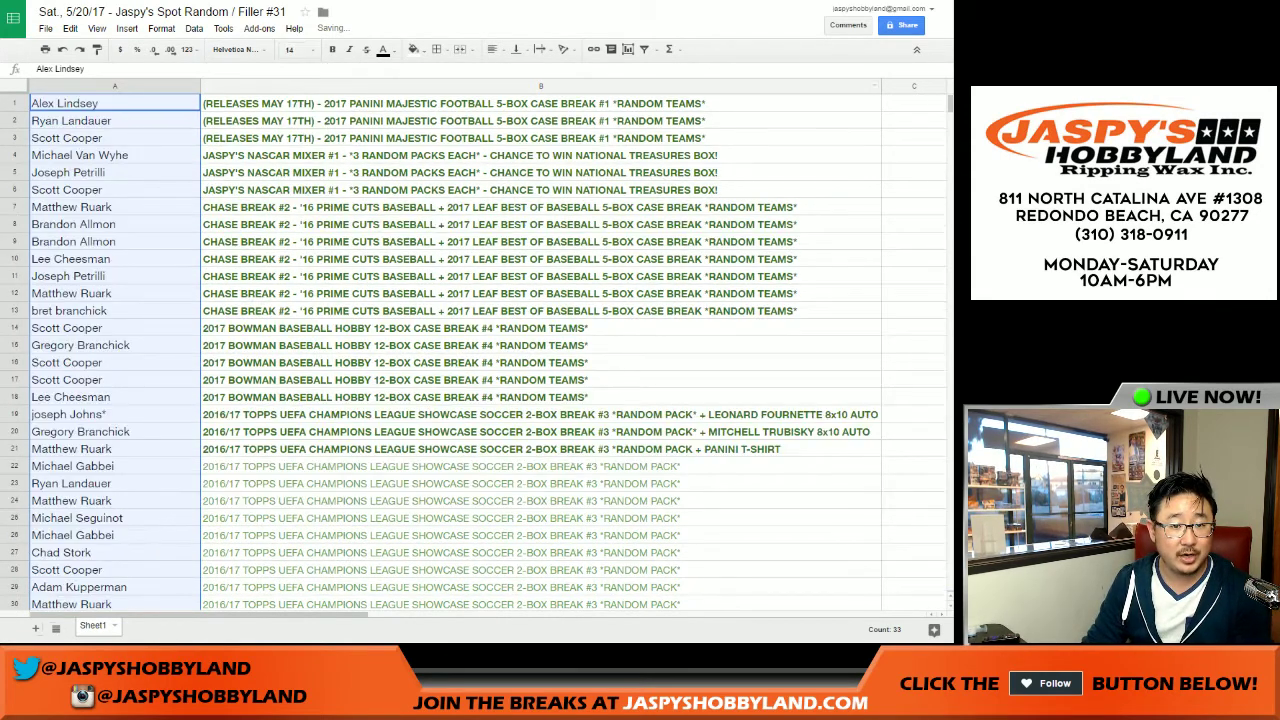
Center the names in column A, then select the three names for the Panini break
left_click(491, 49)
left_click(514, 71)
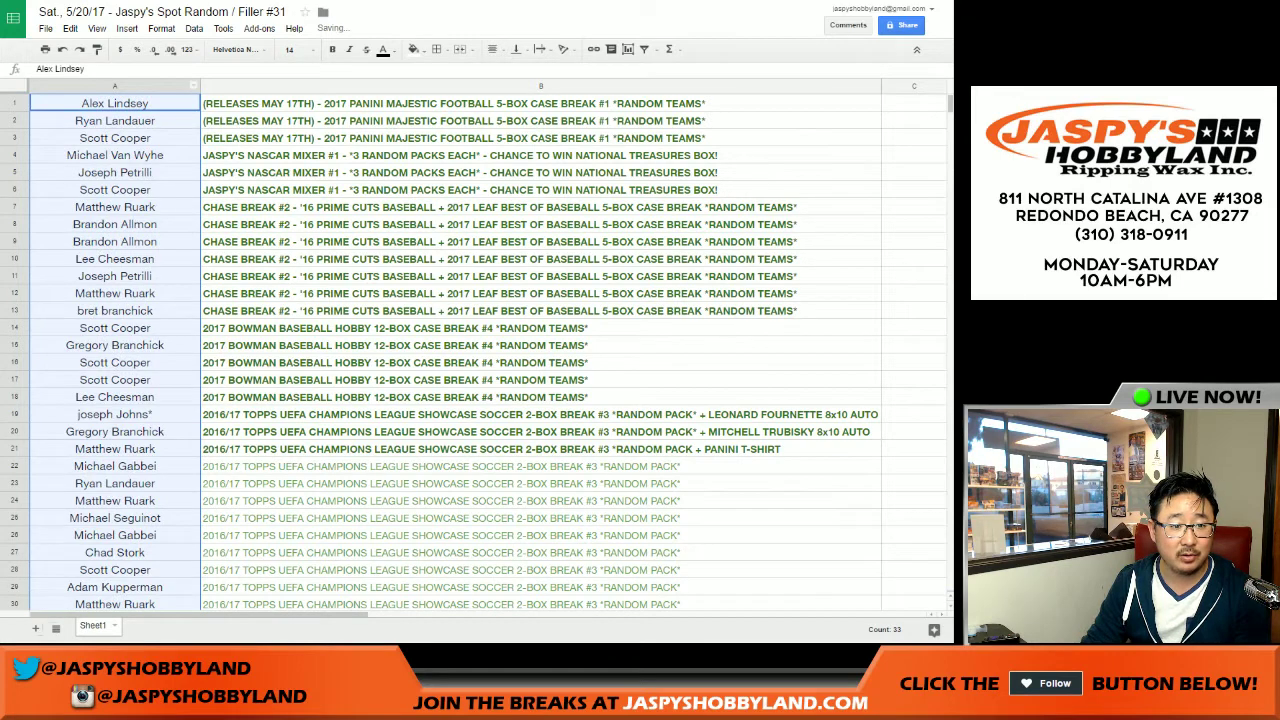
left_click_drag(14, 103, 14, 138)
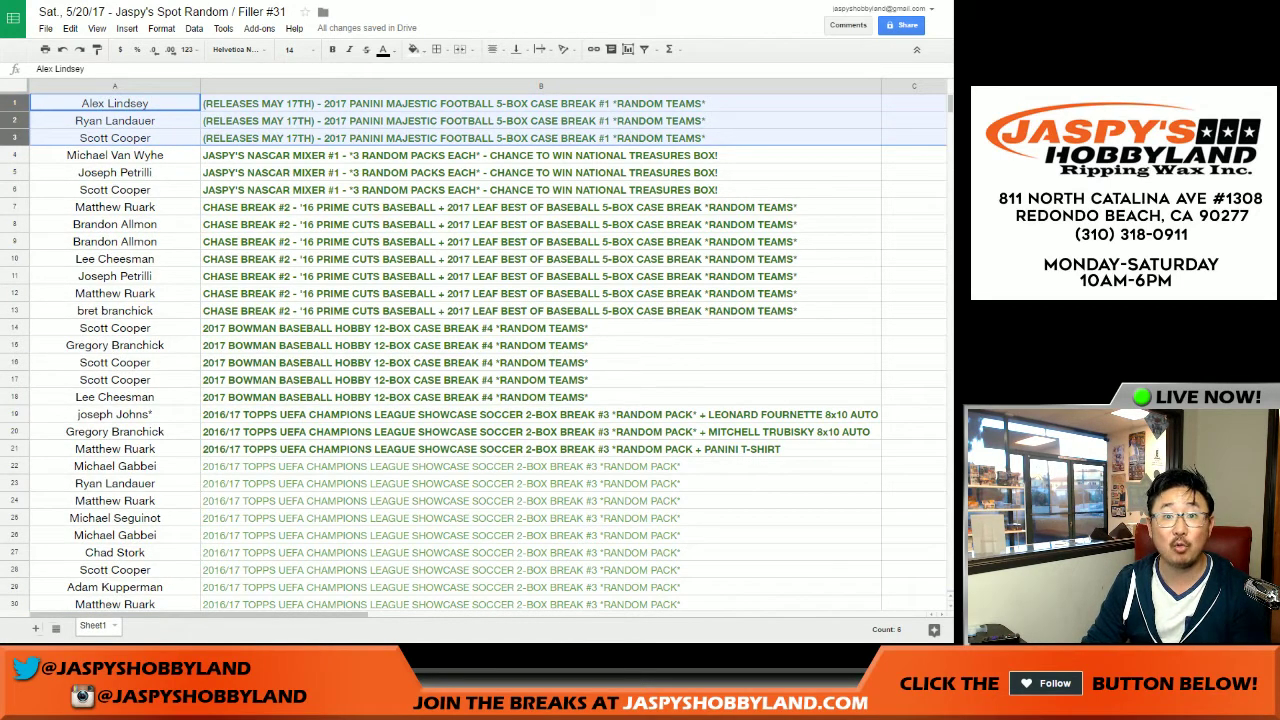
left_click_drag(14, 155, 14, 189)
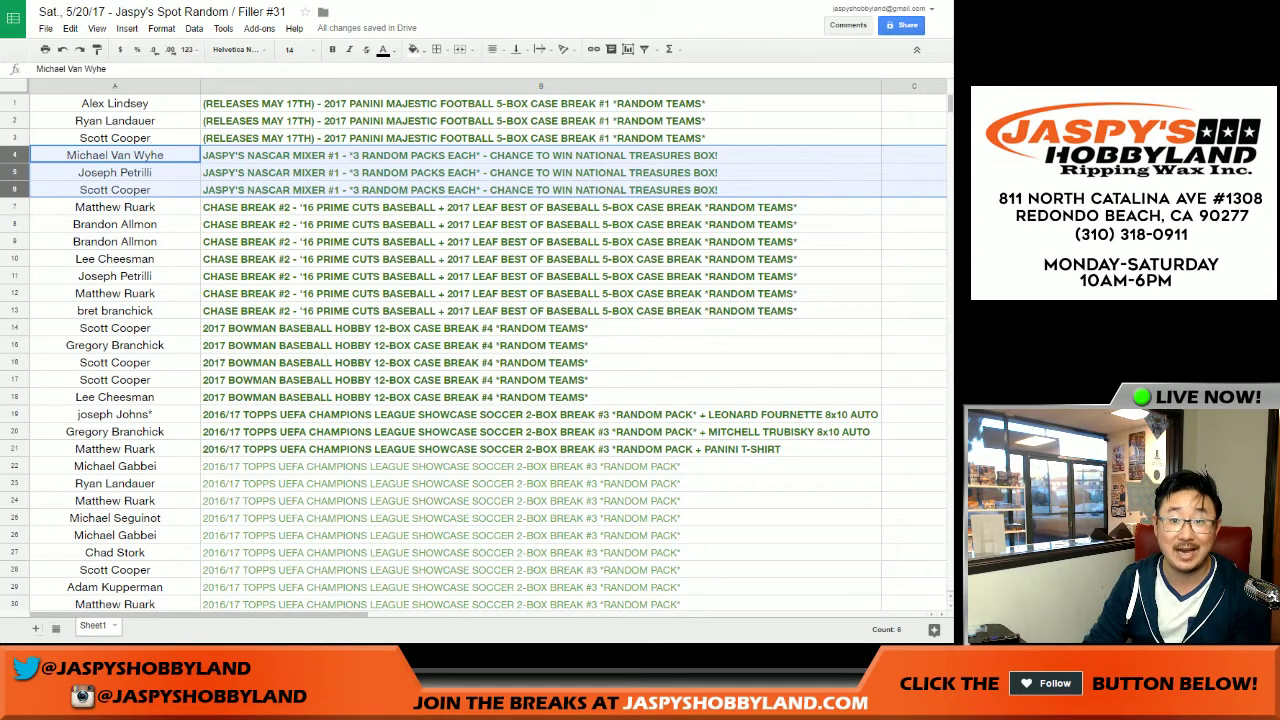
left_click(14, 207)
left_click(14, 311, "shift")
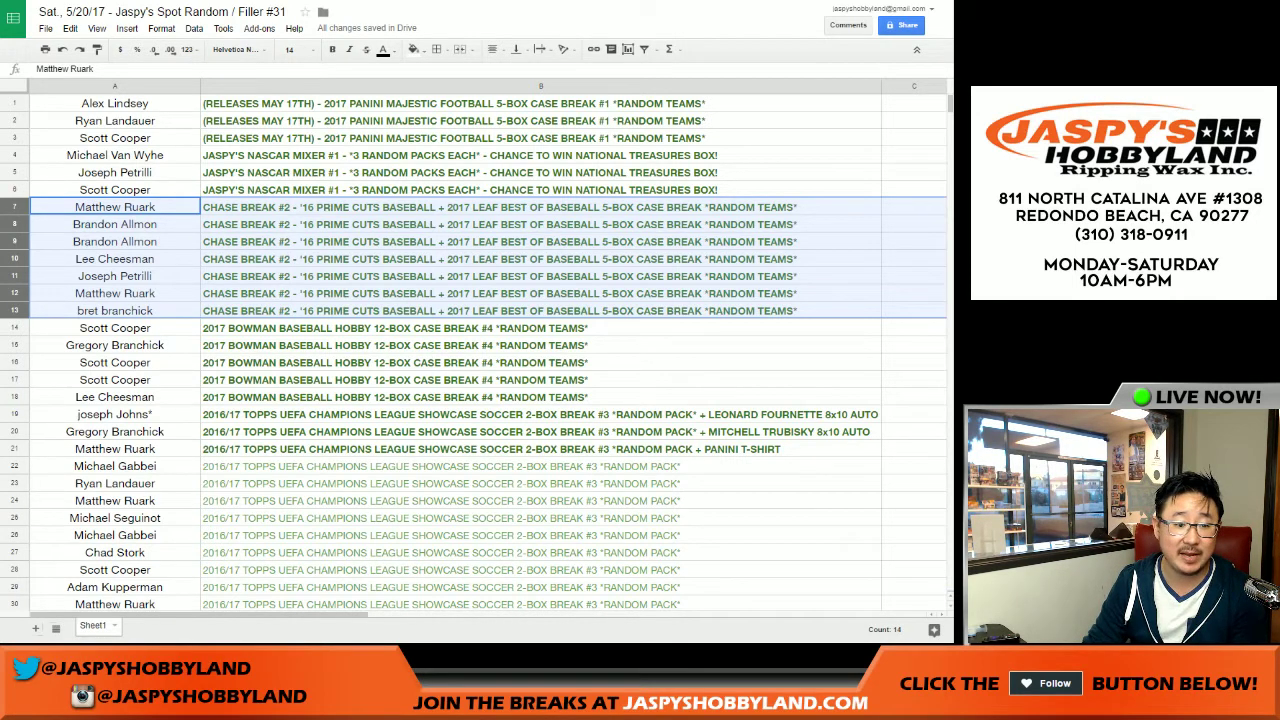
left_click(15, 328)
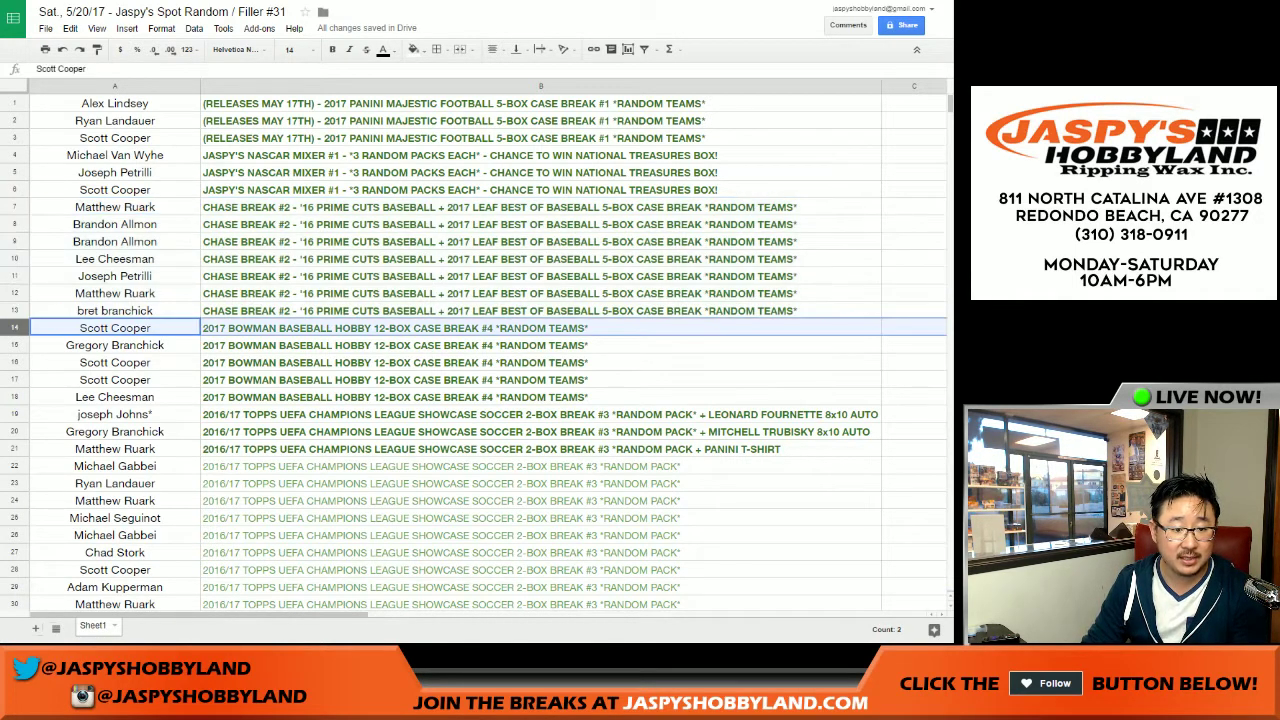
key("shift+Down")
key("shift+Down")
key("shift+Down")
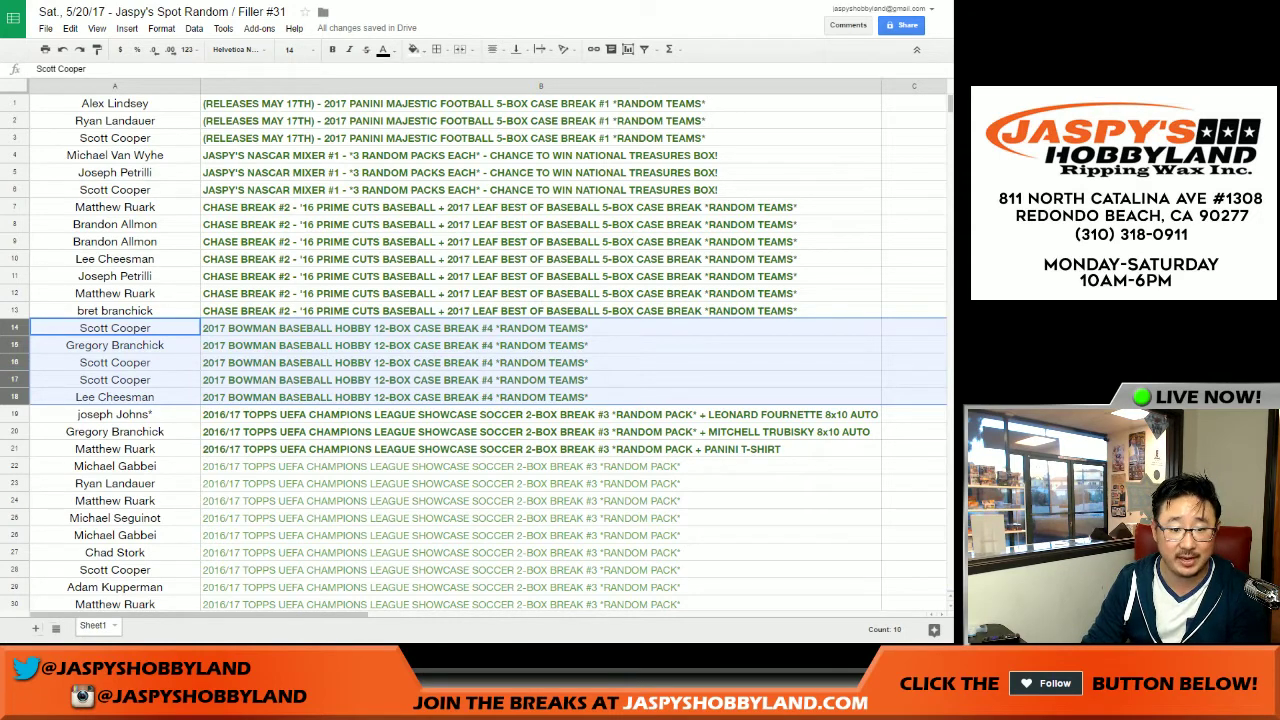
left_click(14, 414)
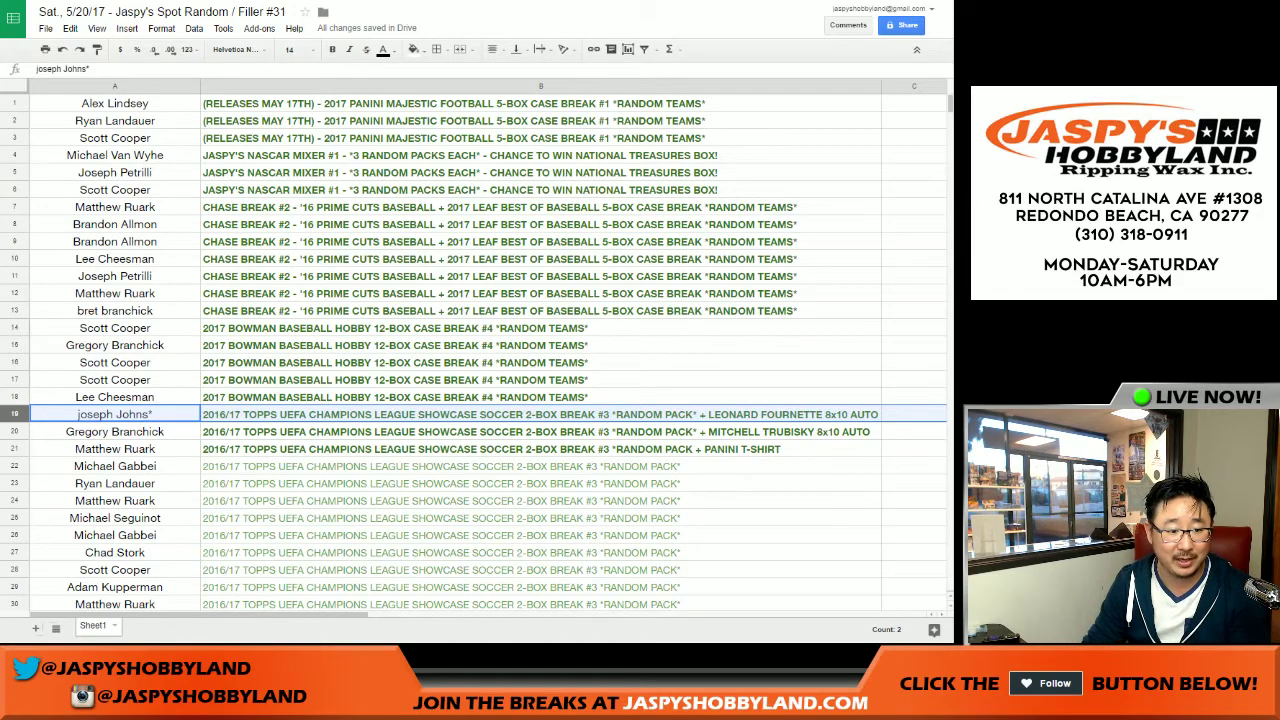
key("shift+Down")
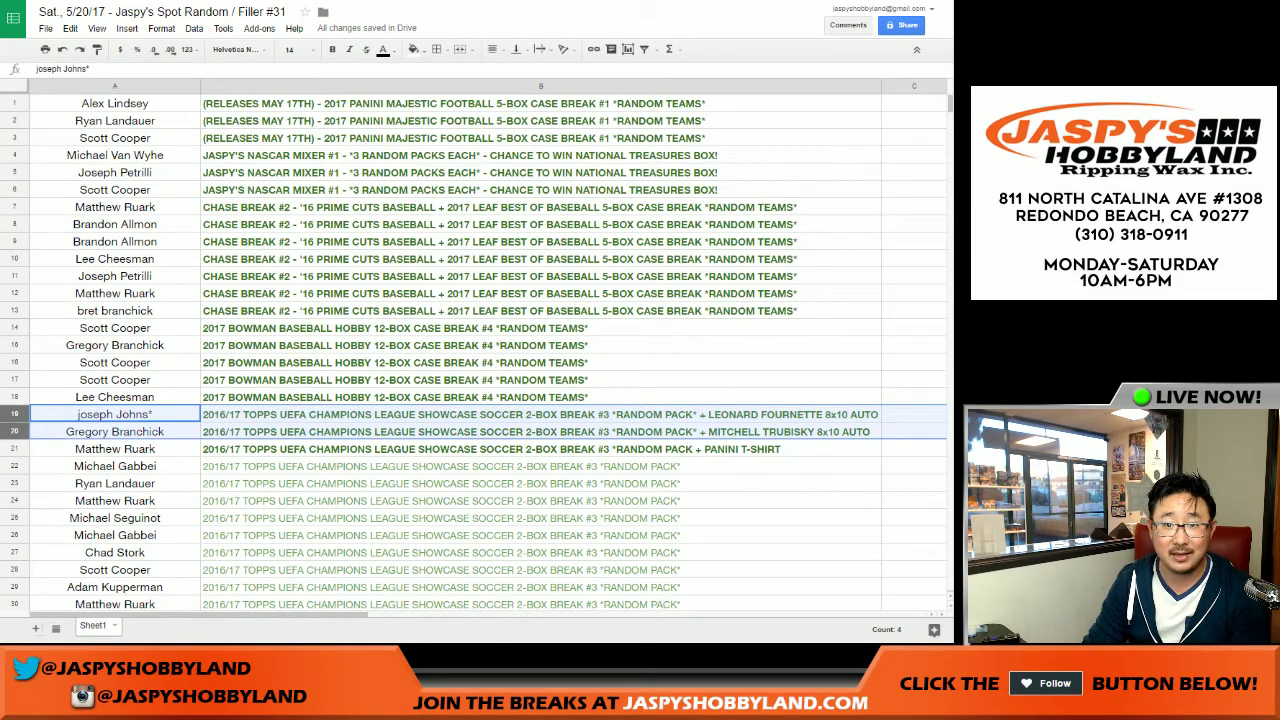
key("shift+Down")
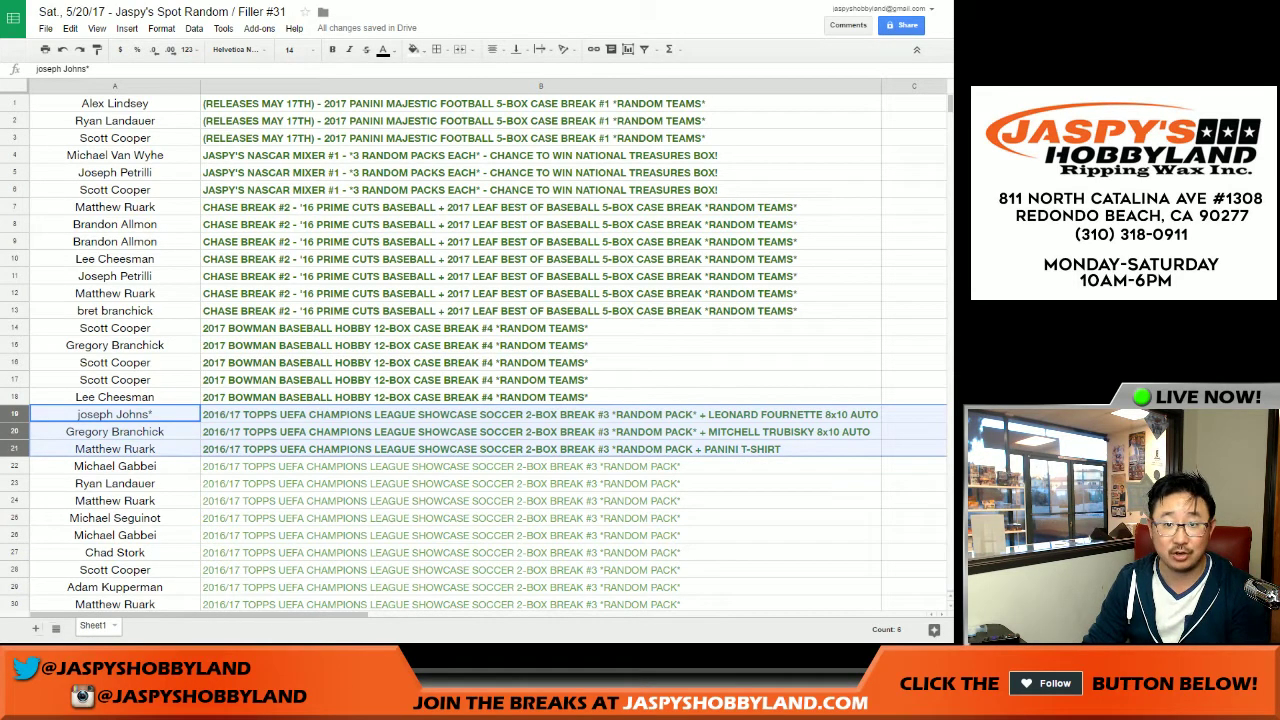
key("Down")
scroll(474, 355, "down", 3)
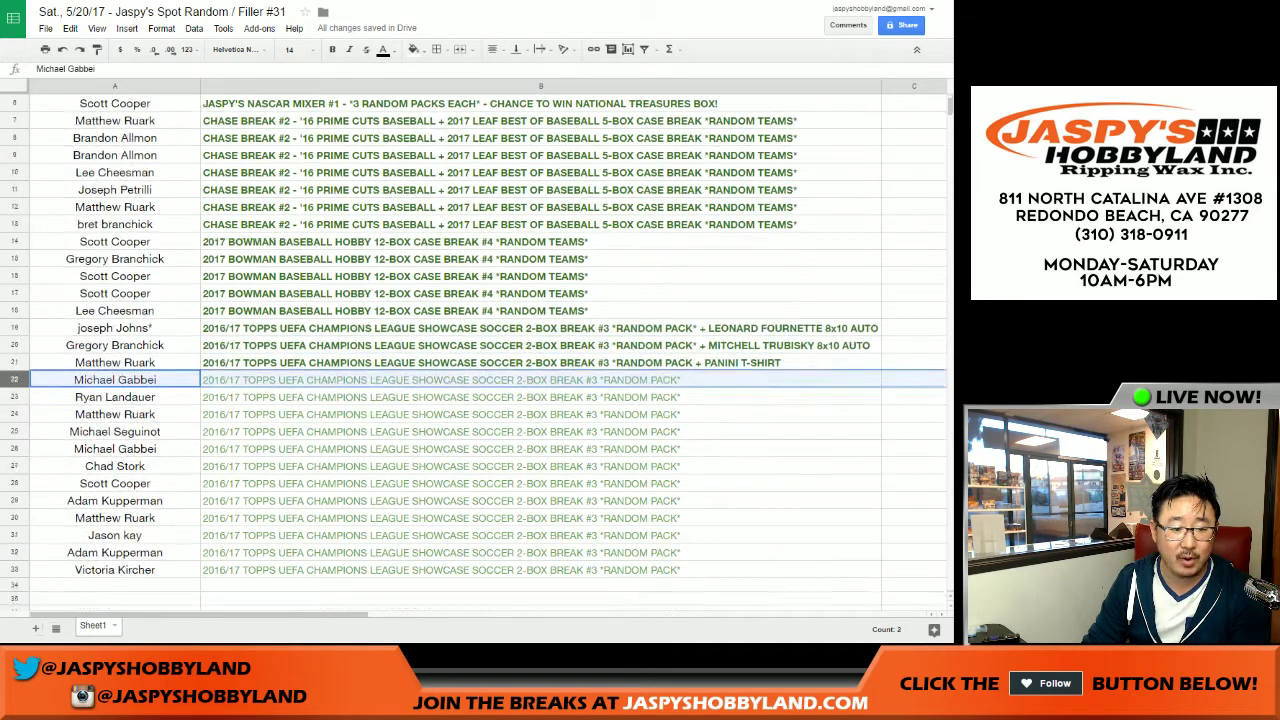
key("shift+Down")
key("shift+Down")
key("shift+Down")
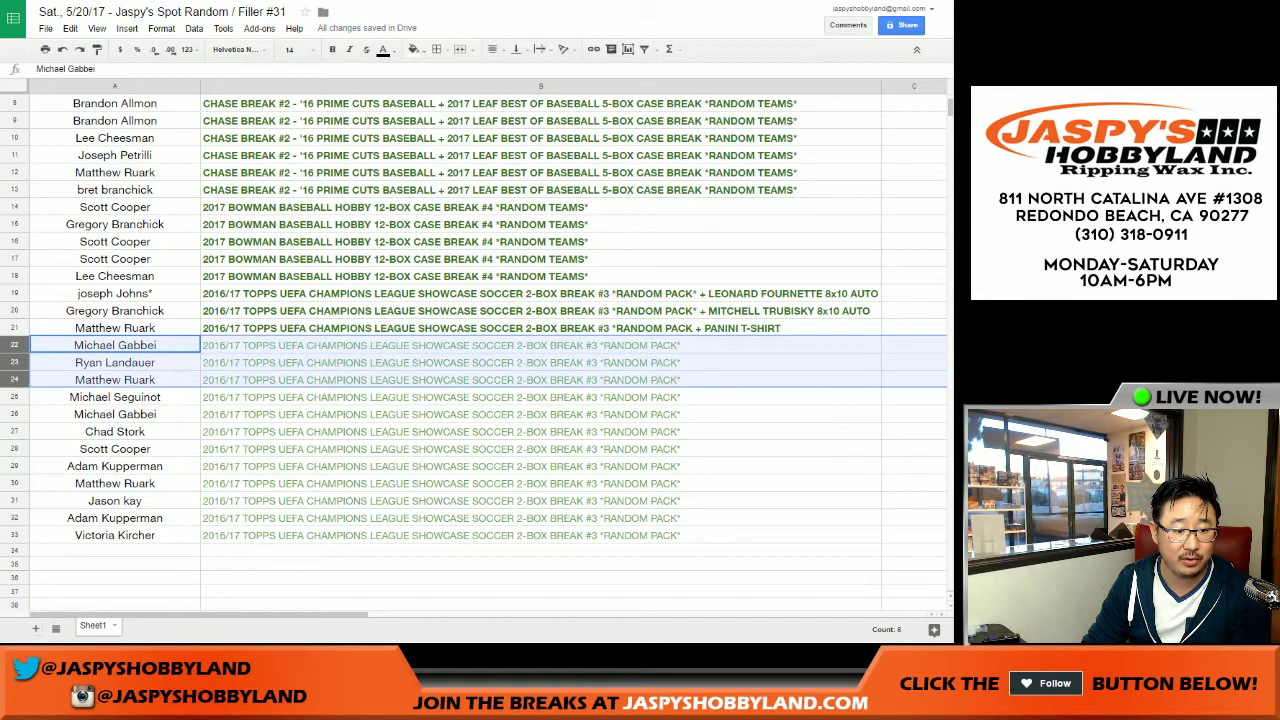
key("shift+Down")
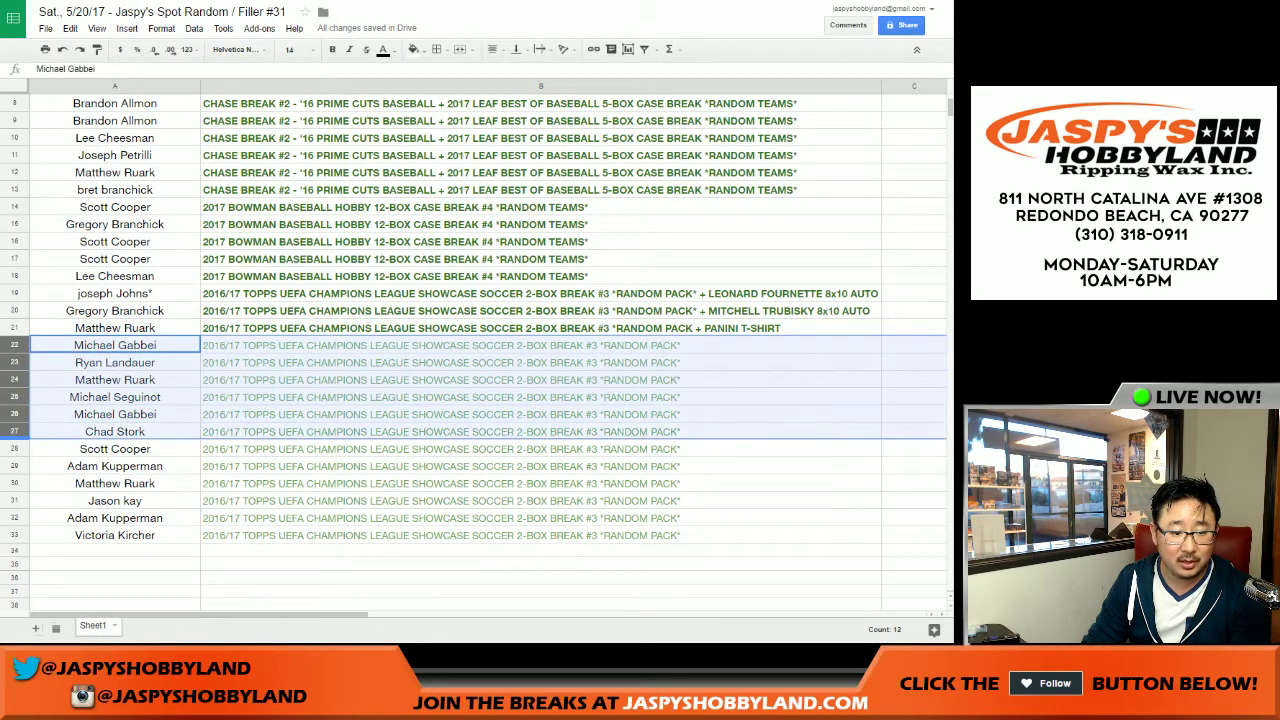
key("shift+Down")
key("shift+Down")
key("shift+Down")
key("shift+Down")
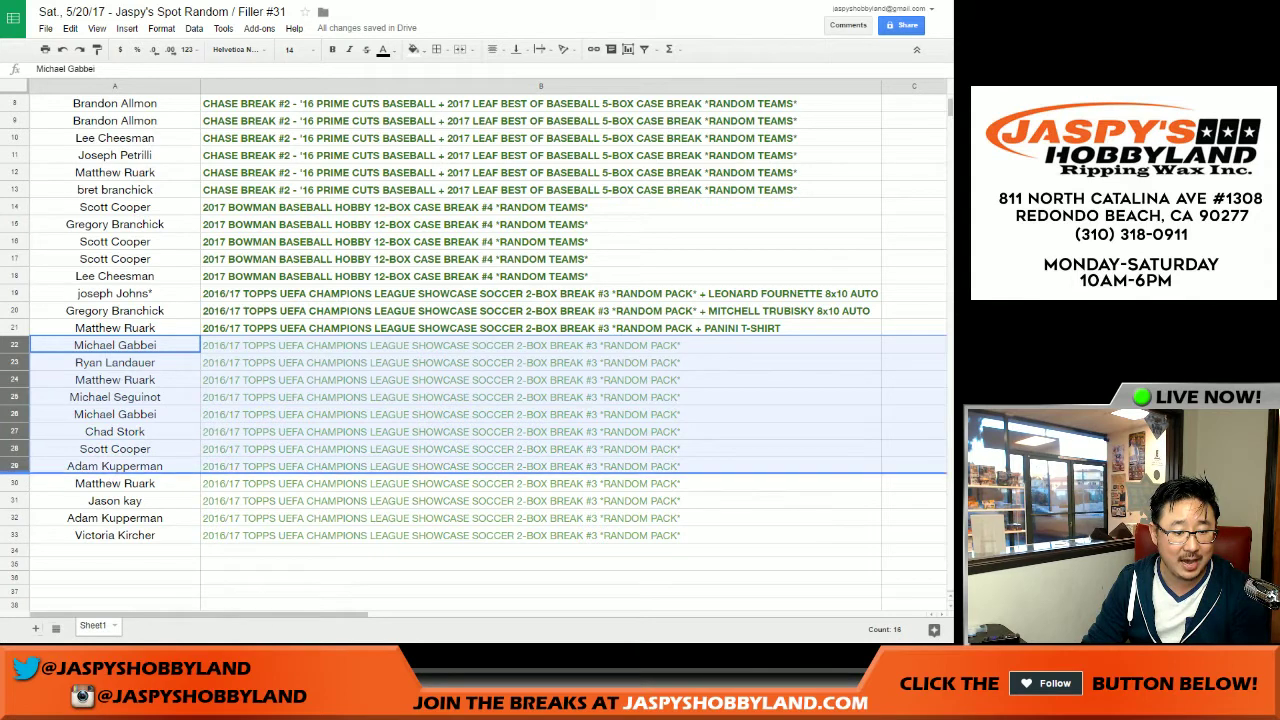
key("shift+Down")
key("shift+Down")
key("shift+Down")
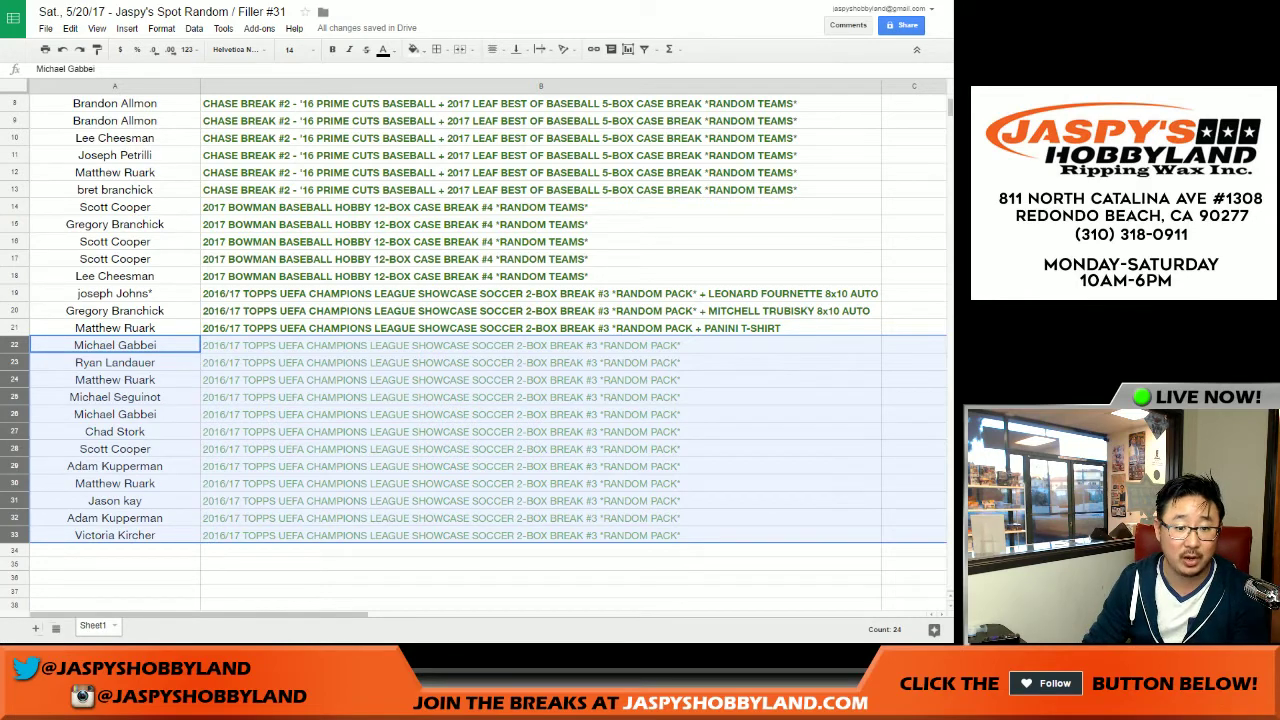
scroll(480, 350, "up", 3)
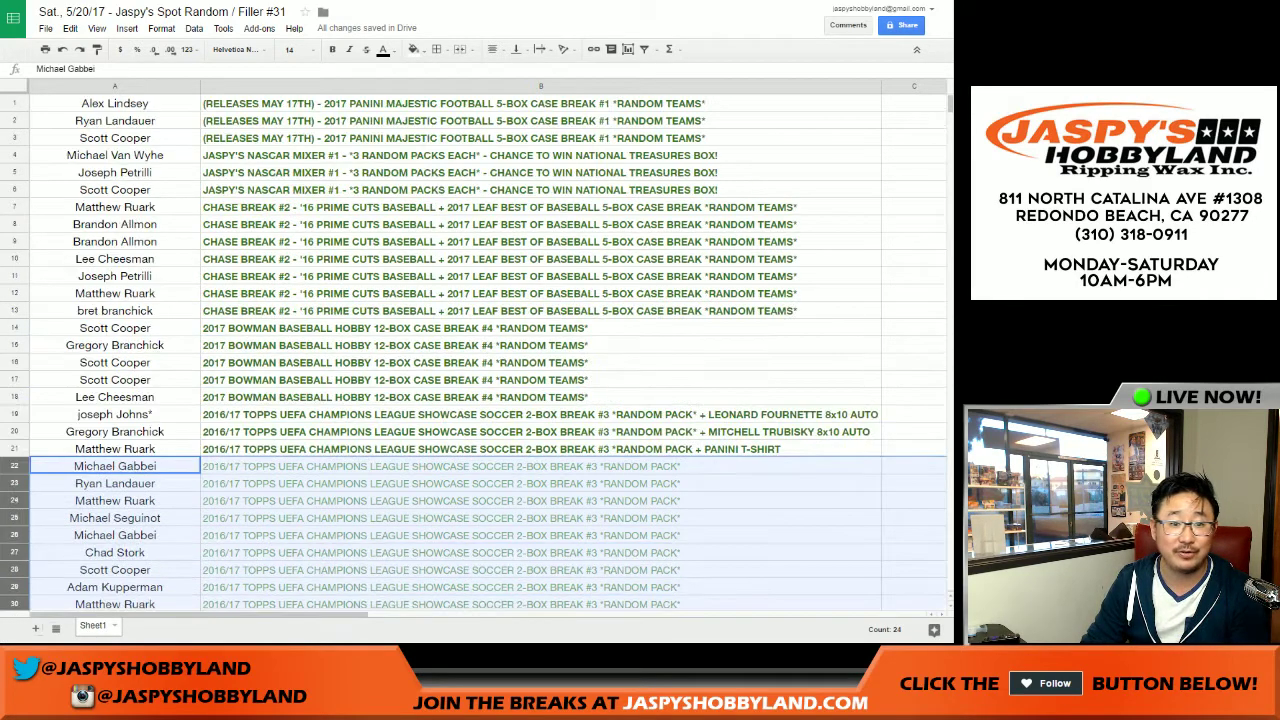
left_click(115, 103)
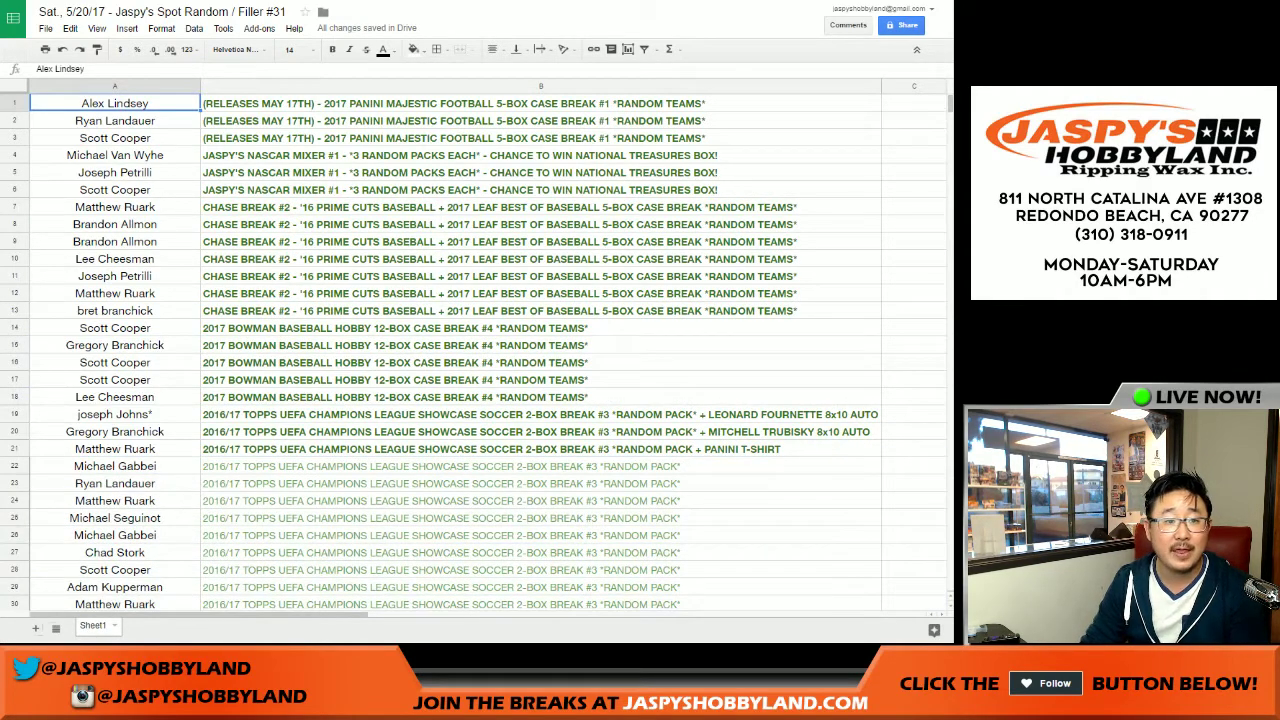